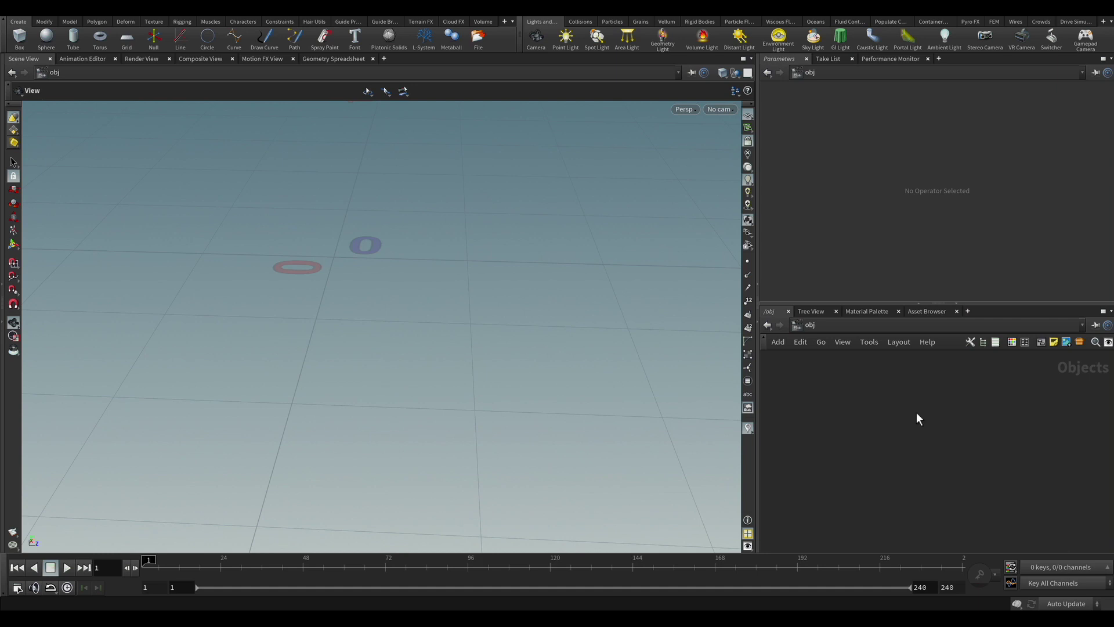
- Create a Grid object in the object network and go inside it
{"action": "key", "text": "Tab"}
{"action": "type", "text": "gru"}
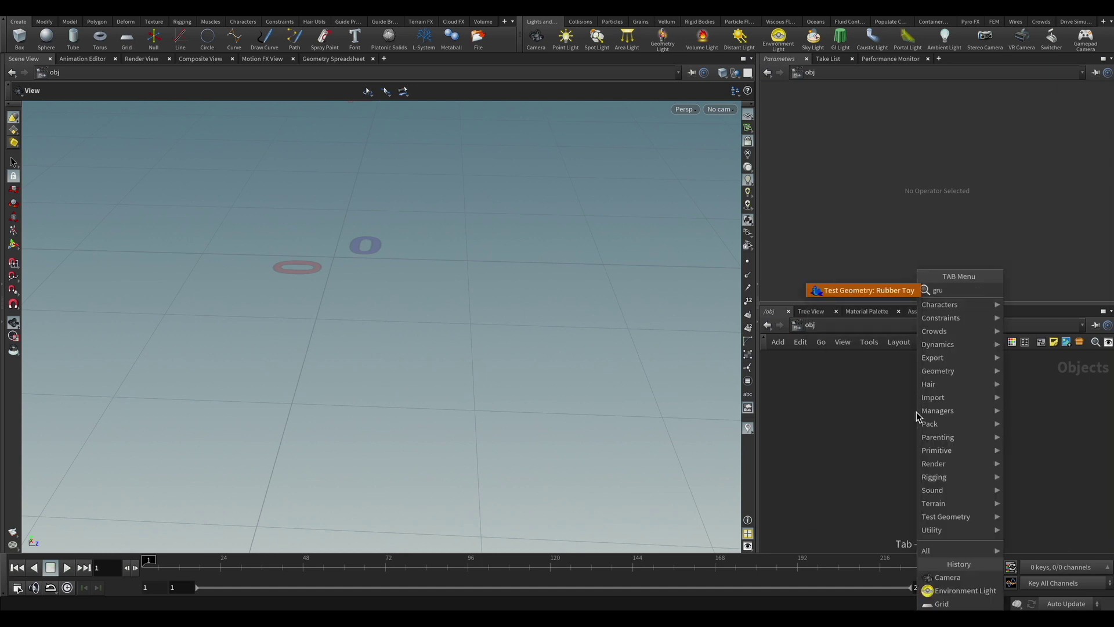
{"action": "key", "text": "BackSpace"}
{"action": "key", "text": "Return"}
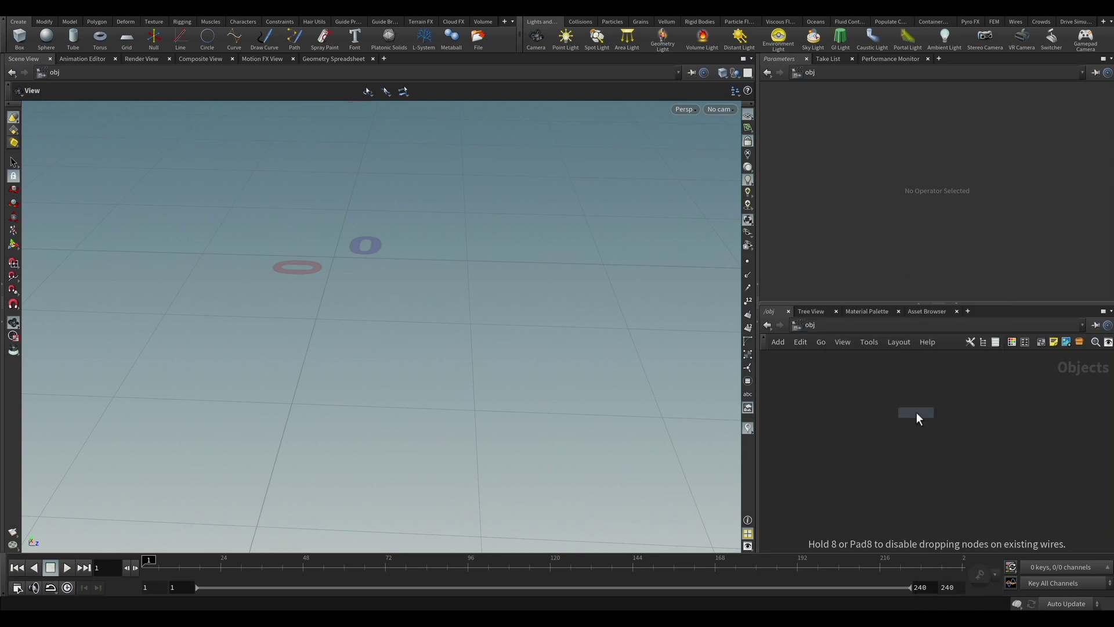
{"action": "left_click", "coordinate": [917, 415]}
{"action": "double_click", "coordinate": [917, 416]}
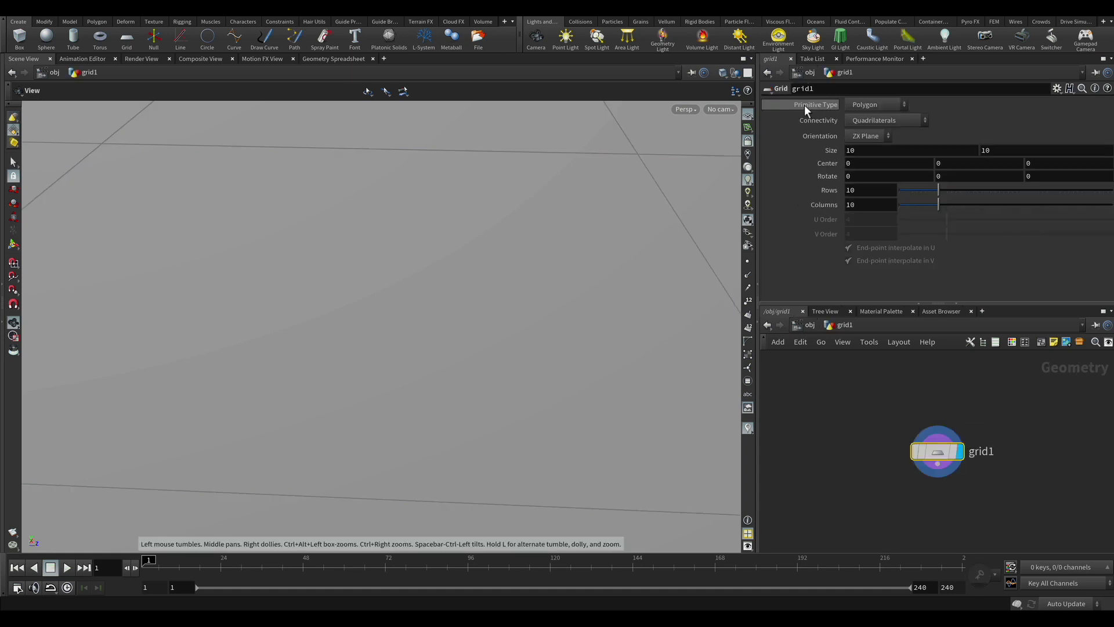
- Set the grid's size to 1 by 1
{"action": "left_click", "coordinate": [973, 152]}
{"action": "type", "text": "1"}
{"action": "left_click", "coordinate": [1000, 153]}
{"action": "key", "text": "BackSpace"}
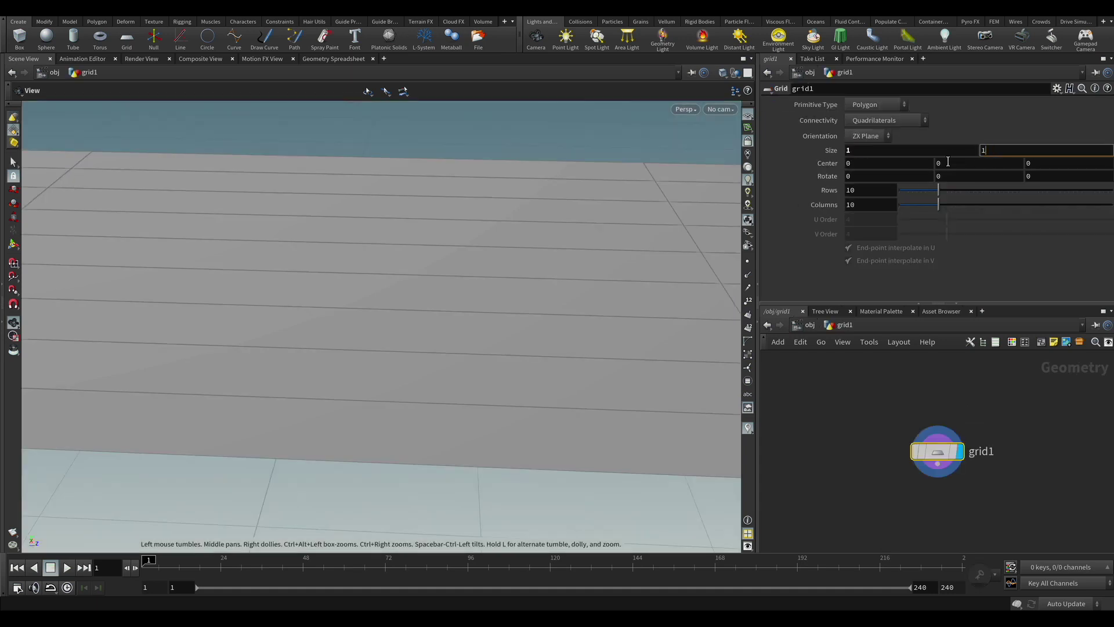
{"action": "left_click", "coordinate": [849, 447]}
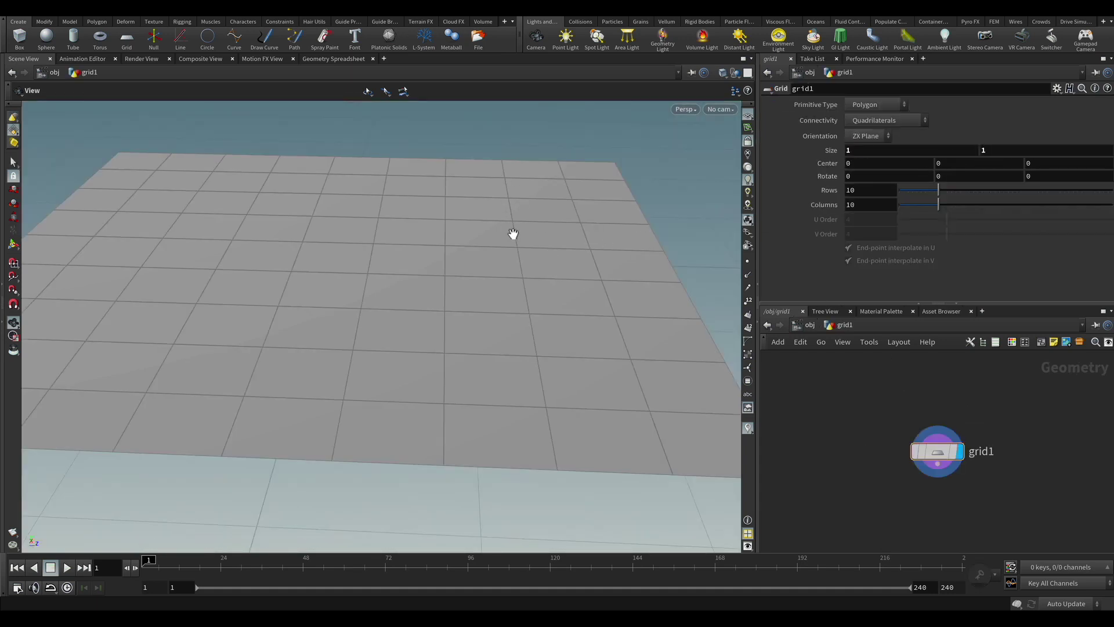
- Set the grid's rows and columns to 500 each
{"action": "left_click_drag", "start_coordinate": [875, 189], "coordinate": [822, 194]}
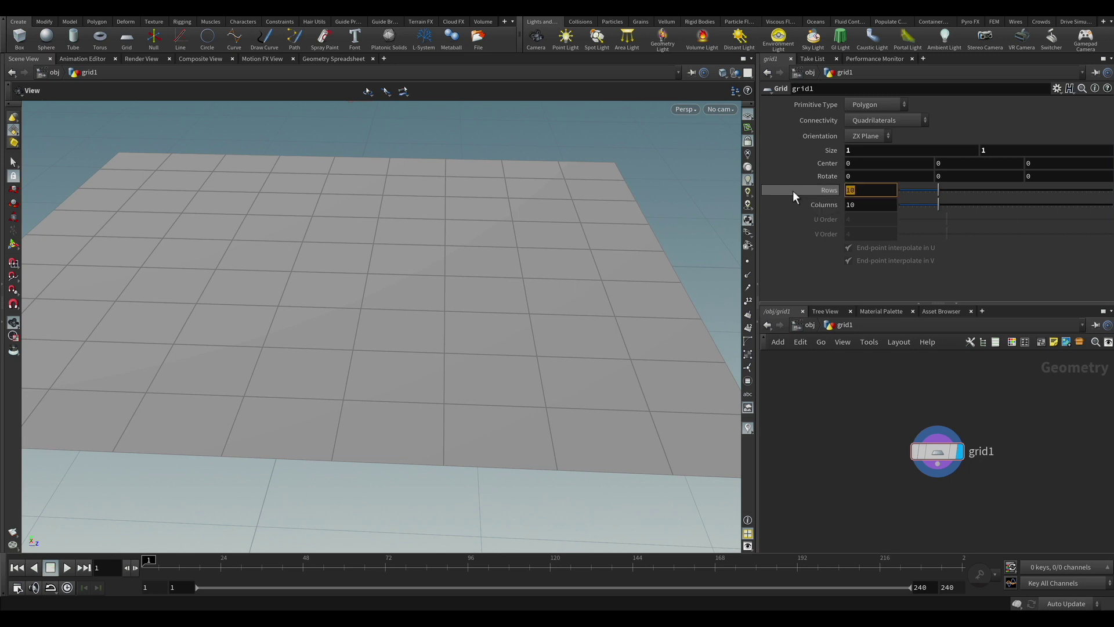
{"action": "type", "text": "55"}
{"action": "key", "text": "BackSpace"}
{"action": "type", "text": "00"}
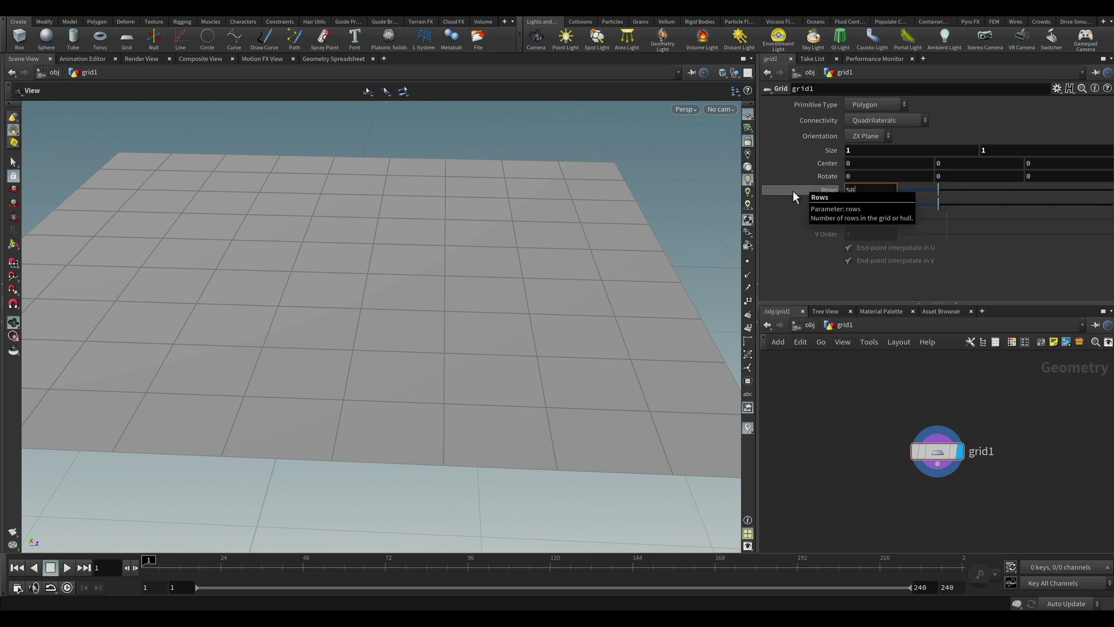
{"action": "key", "text": "Return"}
{"action": "type", "text": "500"}
{"action": "key", "text": "Return"}
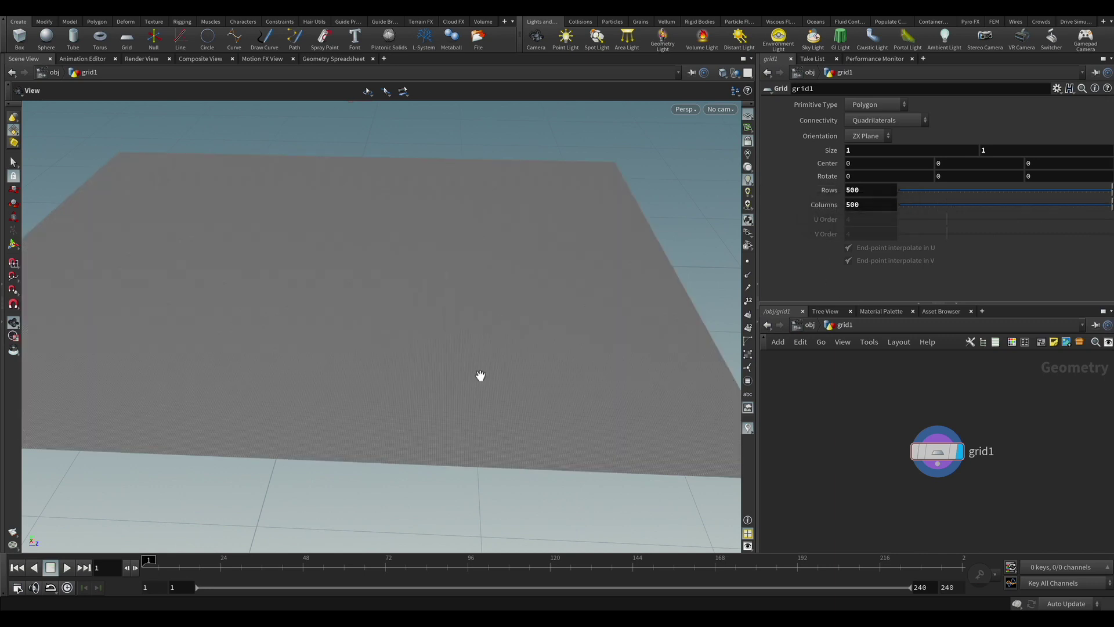
- Show the grid's points briefly to check their density, and hide them again
{"action": "left_click", "coordinate": [748, 269]}
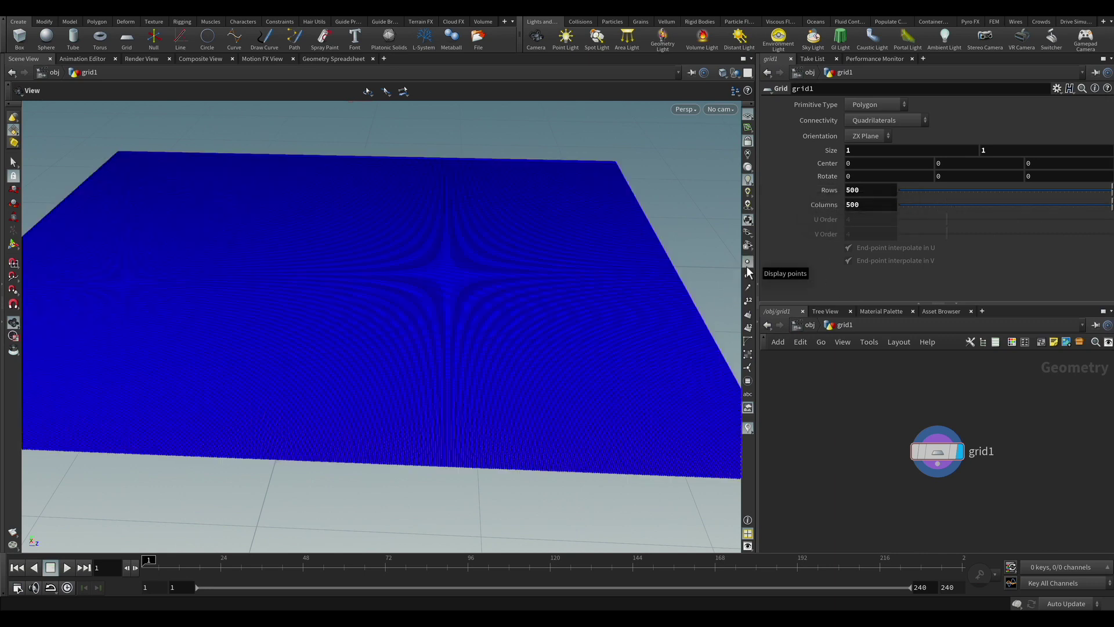
{"action": "left_click", "coordinate": [748, 271]}
{"action": "left_click_drag", "start_coordinate": [927, 465], "coordinate": [903, 435]}
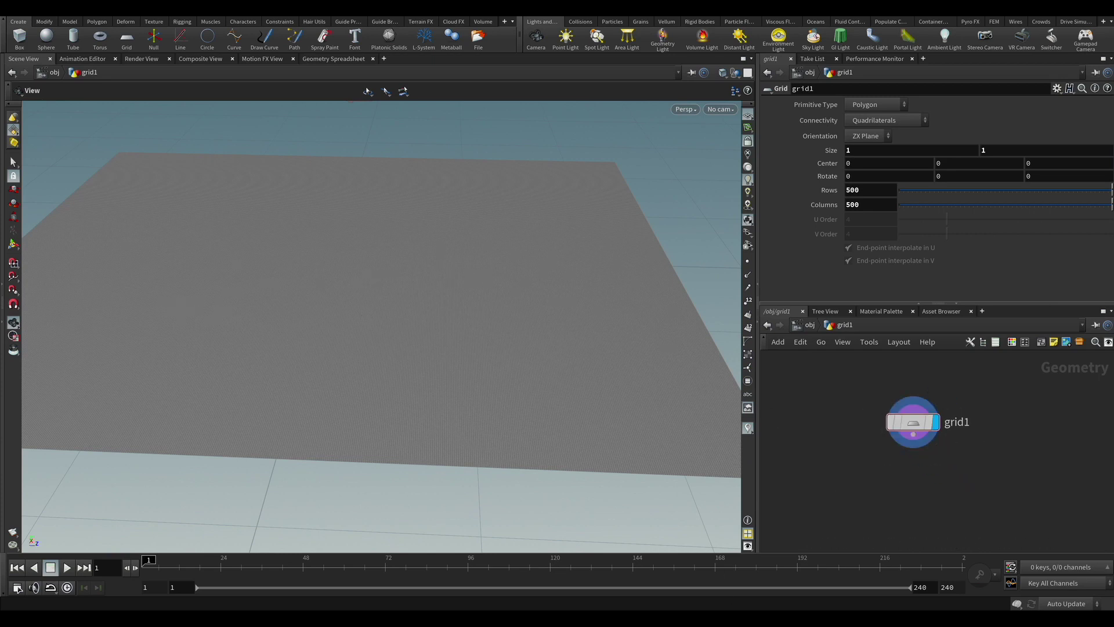
- Examine the displacement.png image in the image viewer and close it
{"action": "key", "text": "super+Tab"}
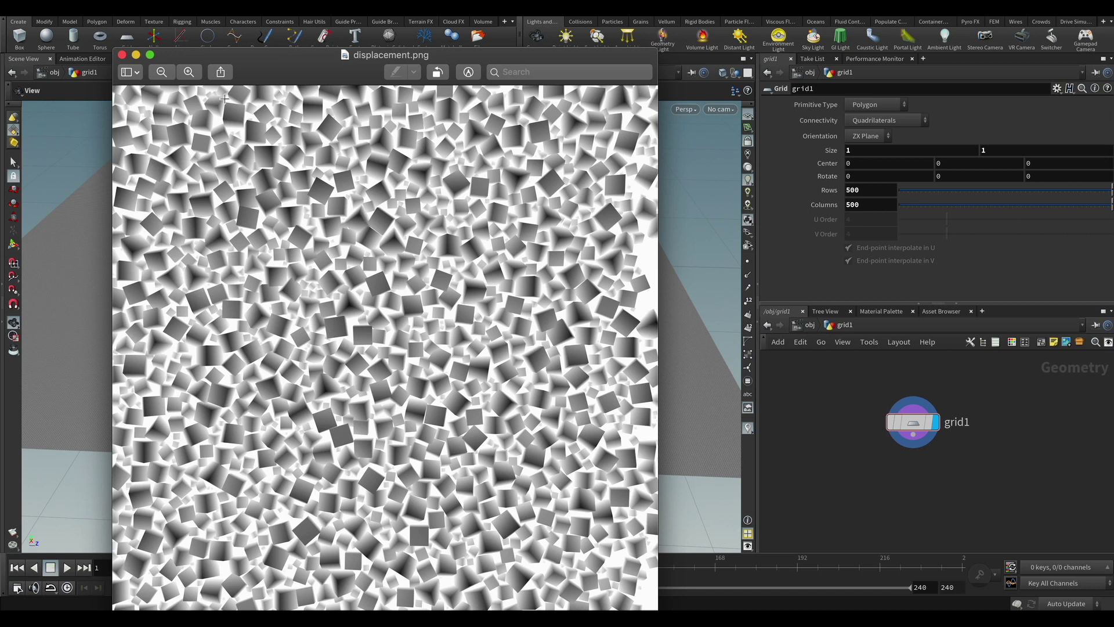
{"action": "left_click", "coordinate": [122, 55]}
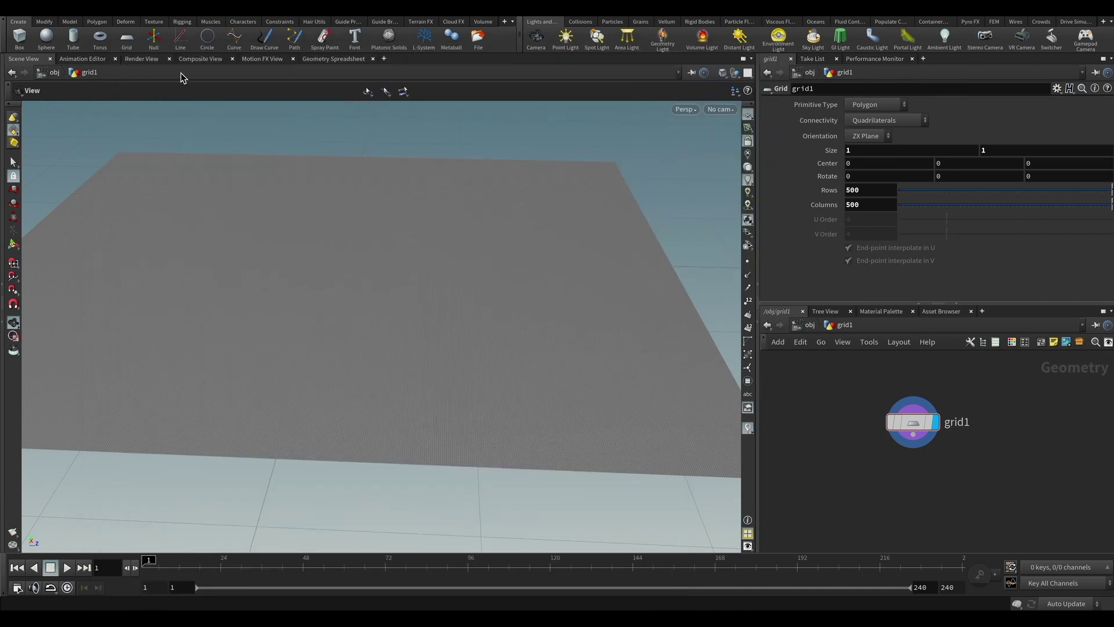
- Add an Attribute from Map node below grid1 and connect it to the grid's output
{"action": "key", "text": "Tab"}
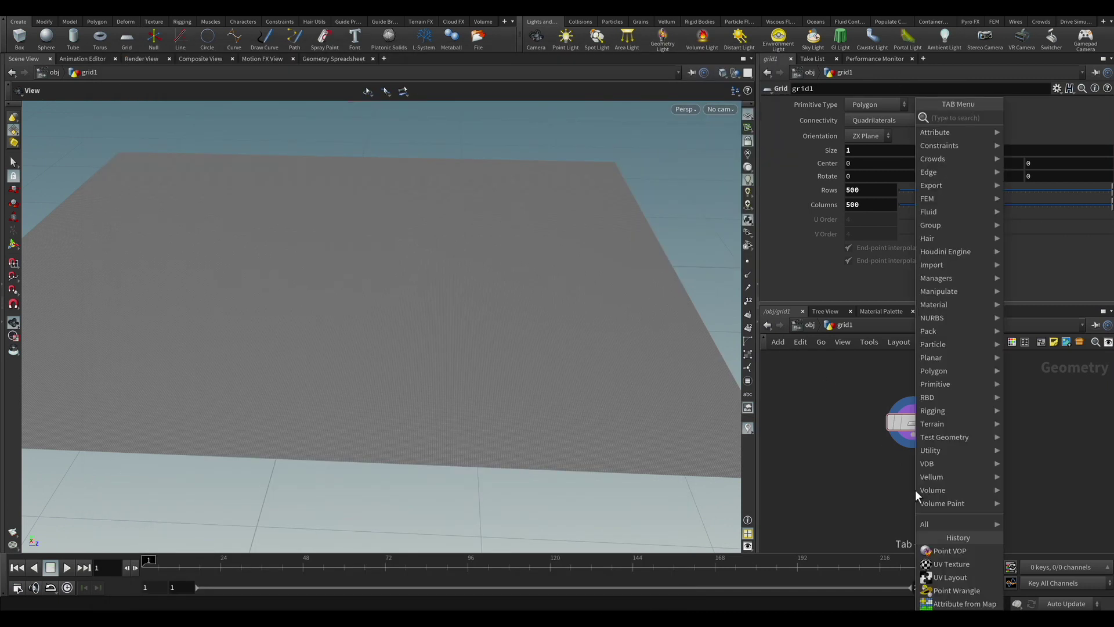
{"action": "type", "text": "ma"}
{"action": "key", "text": "Down"}
{"action": "key", "text": "Down"}
{"action": "key", "text": "Down"}
{"action": "key", "text": "Down"}
{"action": "key", "text": "Down"}
{"action": "key", "text": "Down"}
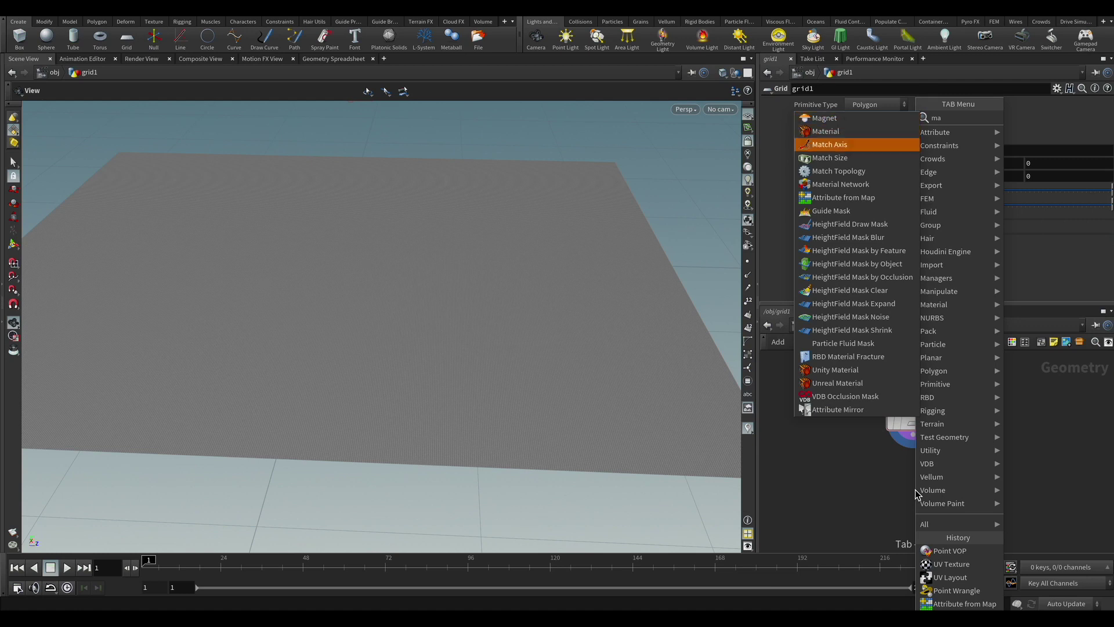
{"action": "key", "text": "Return"}
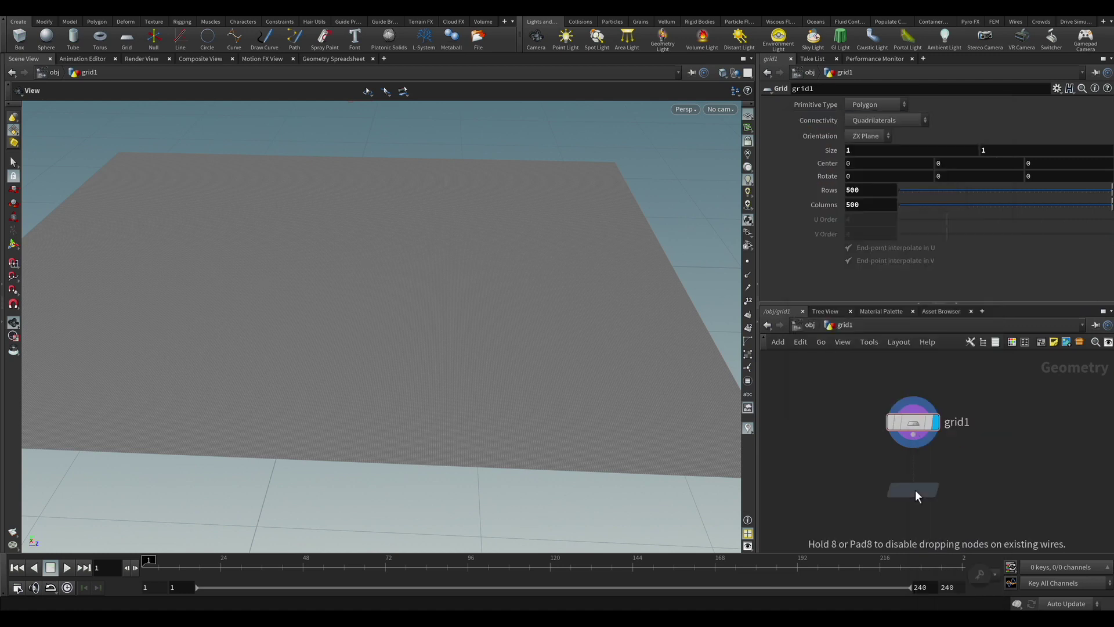
{"action": "left_click", "coordinate": [914, 490]}
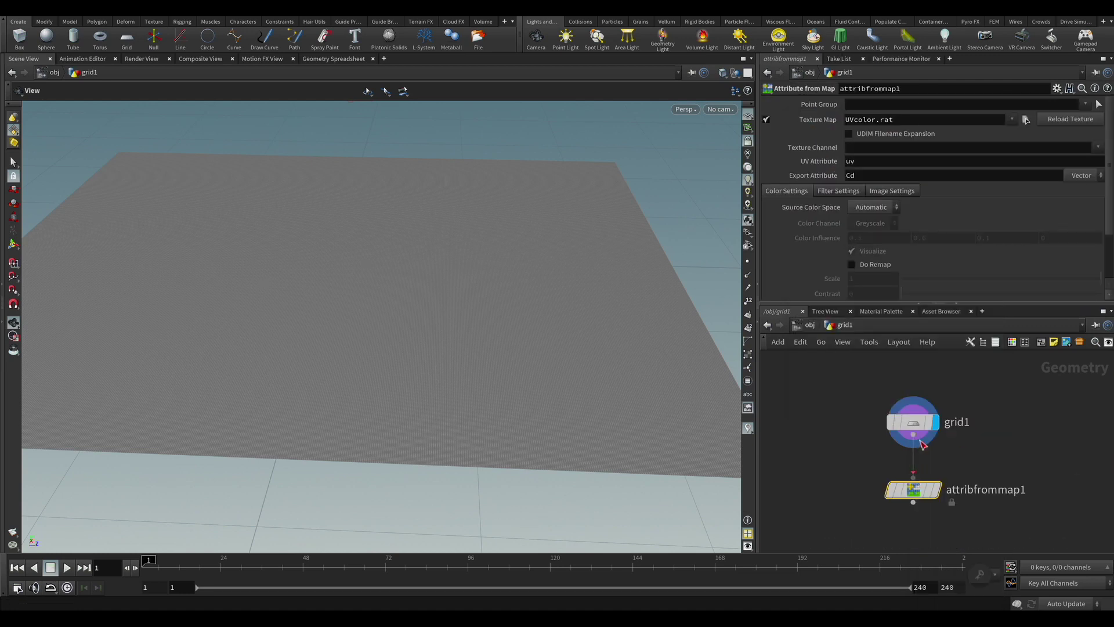
{"action": "left_click_drag", "start_coordinate": [915, 476], "coordinate": [914, 436]}
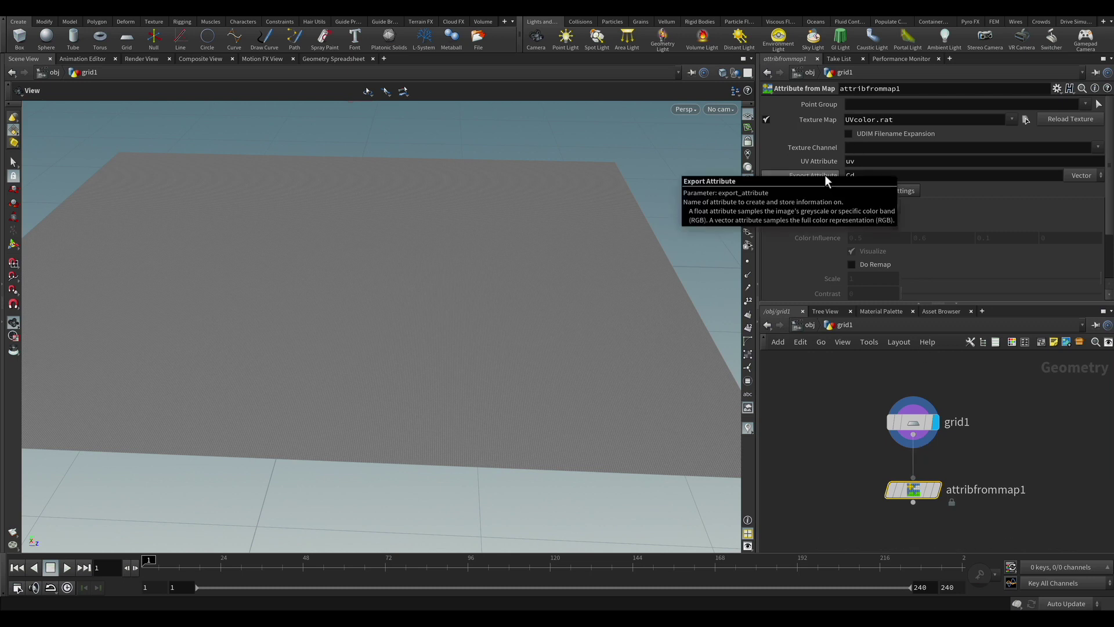
- Load displacement.png from the Desktop as the texture map of attribfrommap1 and display that node's result
{"action": "left_click", "coordinate": [1026, 119]}
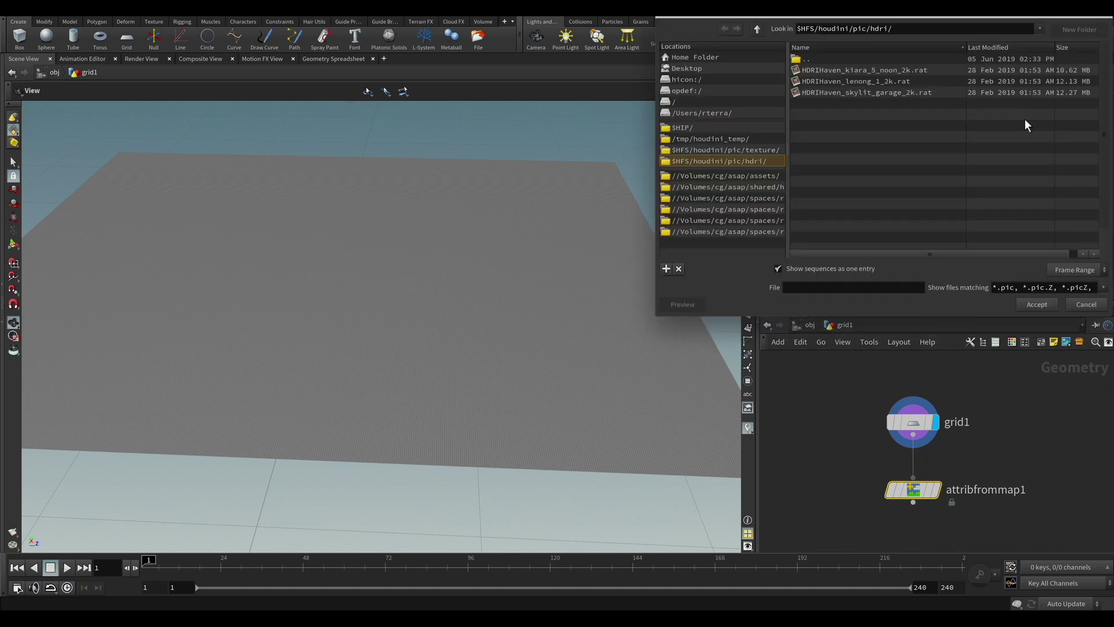
{"action": "left_click", "coordinate": [710, 69]}
{"action": "double_click", "coordinate": [838, 81]}
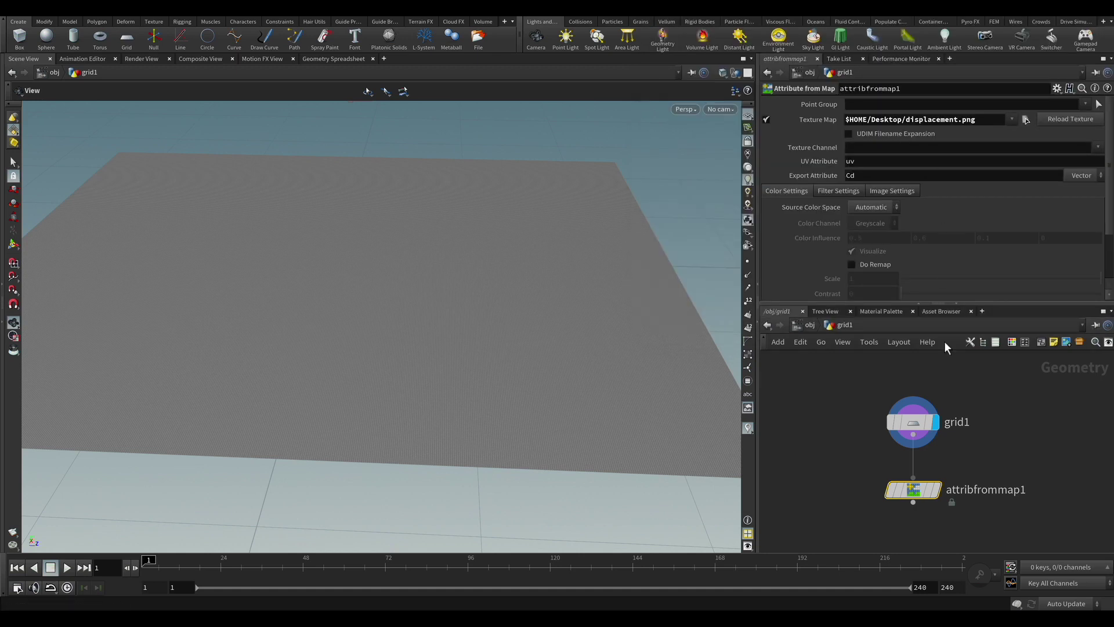
{"action": "left_click", "coordinate": [935, 489]}
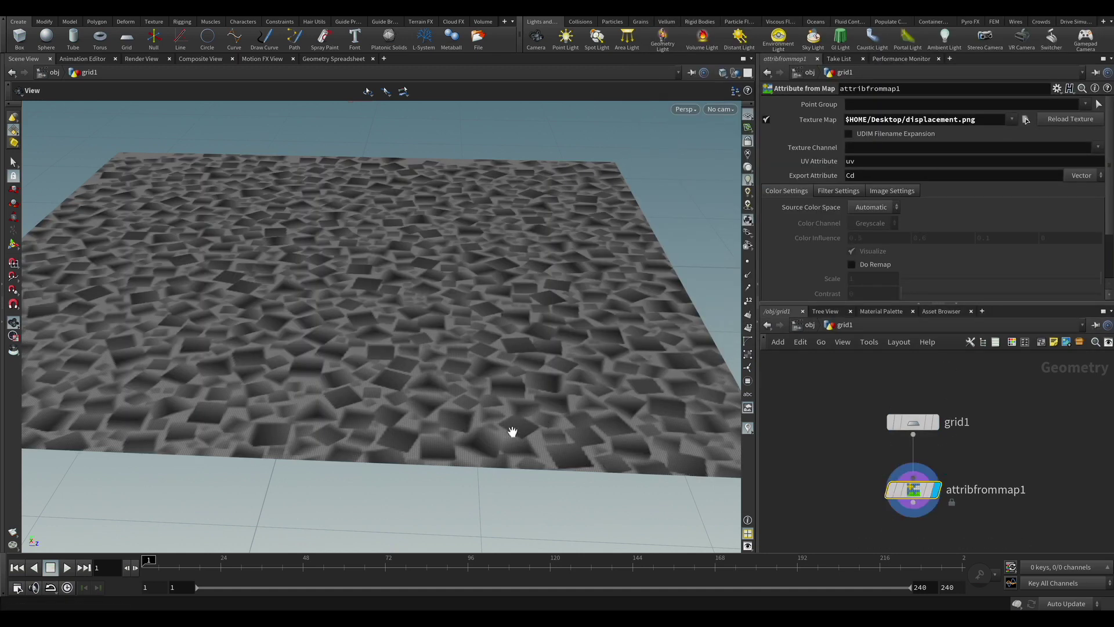
{"action": "left_click_drag", "start_coordinate": [525, 423], "coordinate": [417, 346]}
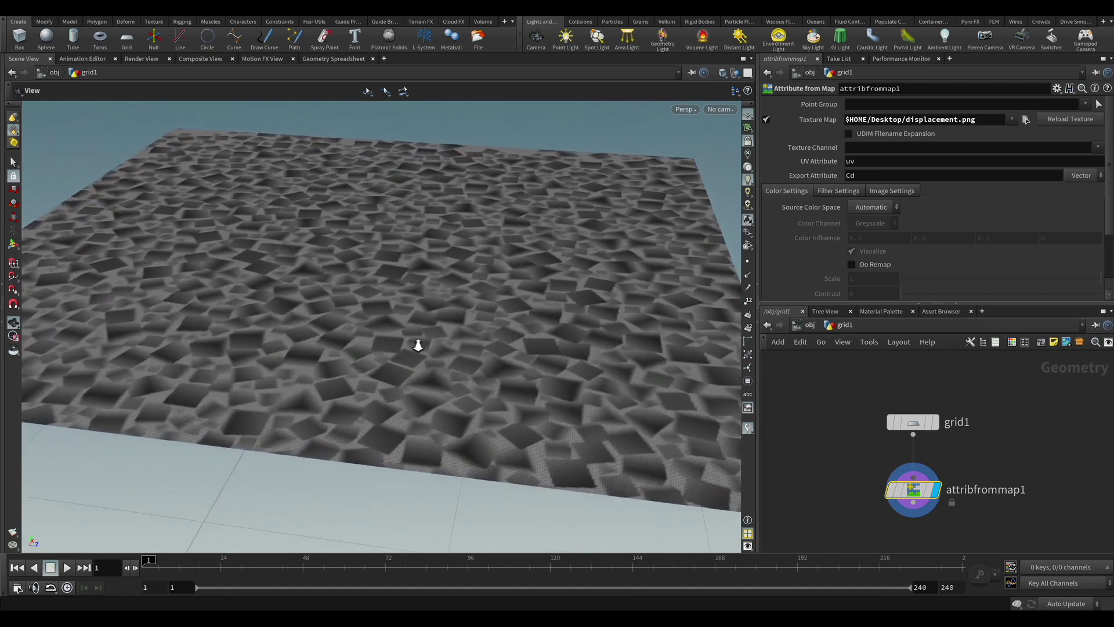
{"action": "mouse_move", "coordinate": [418, 346]}
{"action": "right_mouse_down"}
{"action": "mouse_move", "coordinate": [548, 325]}
{"action": "mouse_move", "coordinate": [420, 325]}
{"action": "right_mouse_up"}
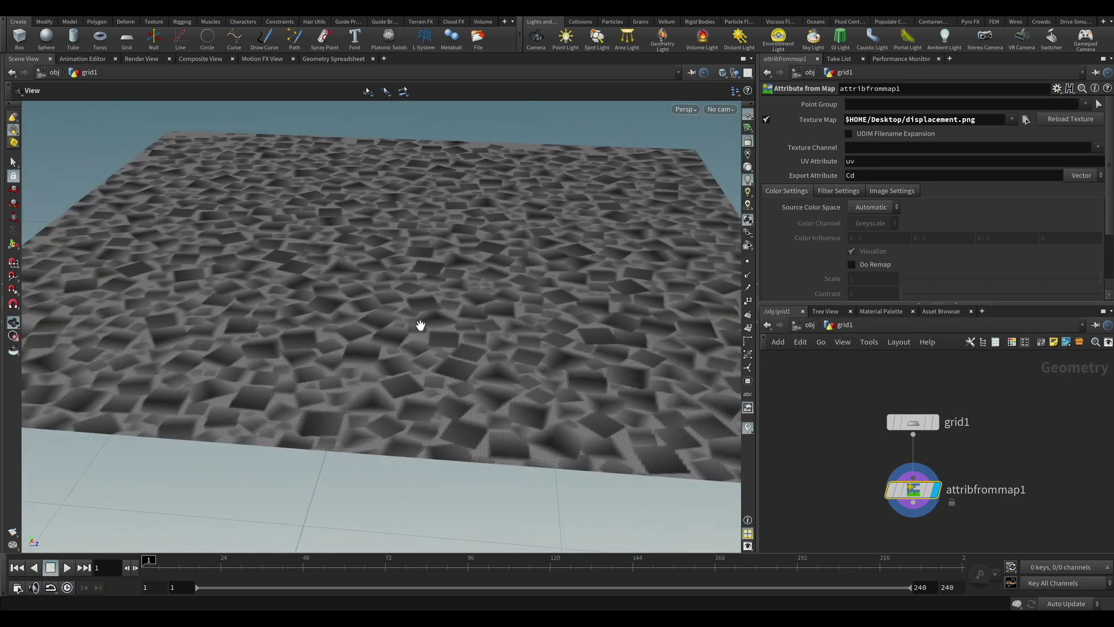
{"action": "left_click_drag", "start_coordinate": [420, 326], "coordinate": [433, 323]}
- Add a Point VOP node below attribfrommap1, wire the map node into its first input and display it
{"action": "left_click_drag", "start_coordinate": [913, 490], "coordinate": [914, 467]}
{"action": "middle_click_drag", "start_coordinate": [990, 508], "coordinate": [968, 426]}
{"action": "left_click", "coordinate": [913, 448]}
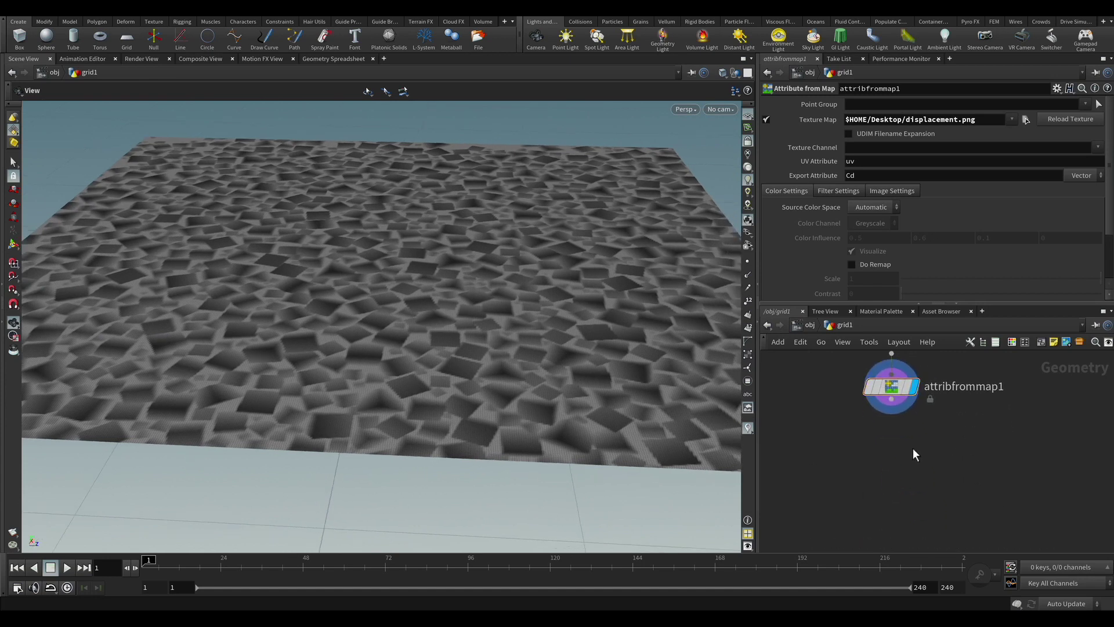
{"action": "key", "text": "Tab"}
{"action": "type", "text": "vop"}
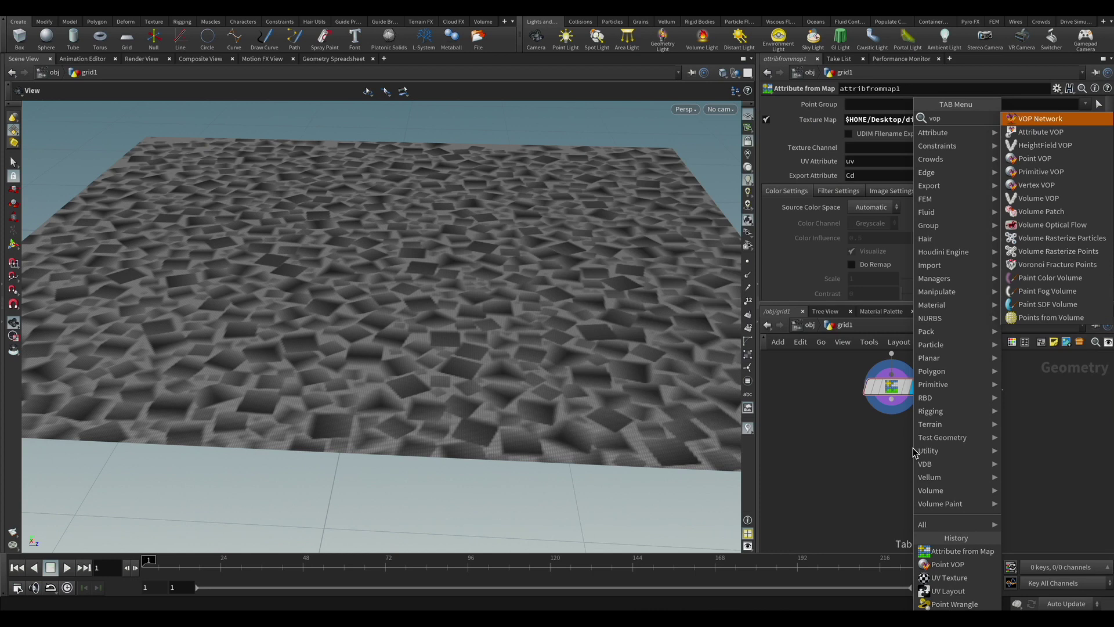
{"action": "key", "text": "Down"}
{"action": "key", "text": "Down"}
{"action": "key", "text": "Down"}
{"action": "key", "text": "Up"}
{"action": "key", "text": "Return"}
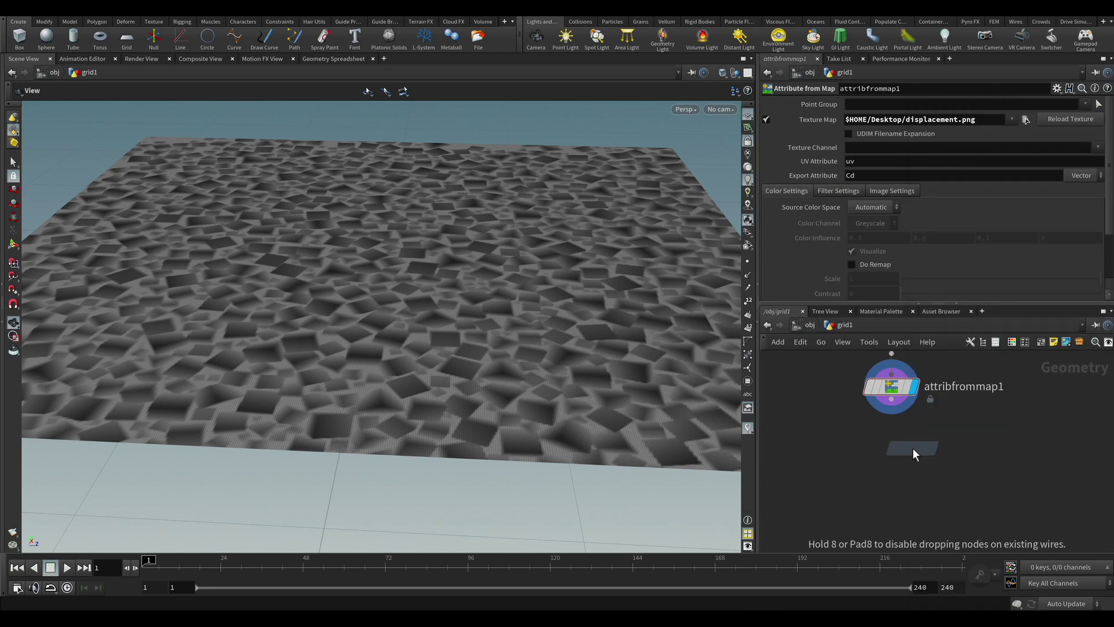
{"action": "left_click", "coordinate": [913, 448]}
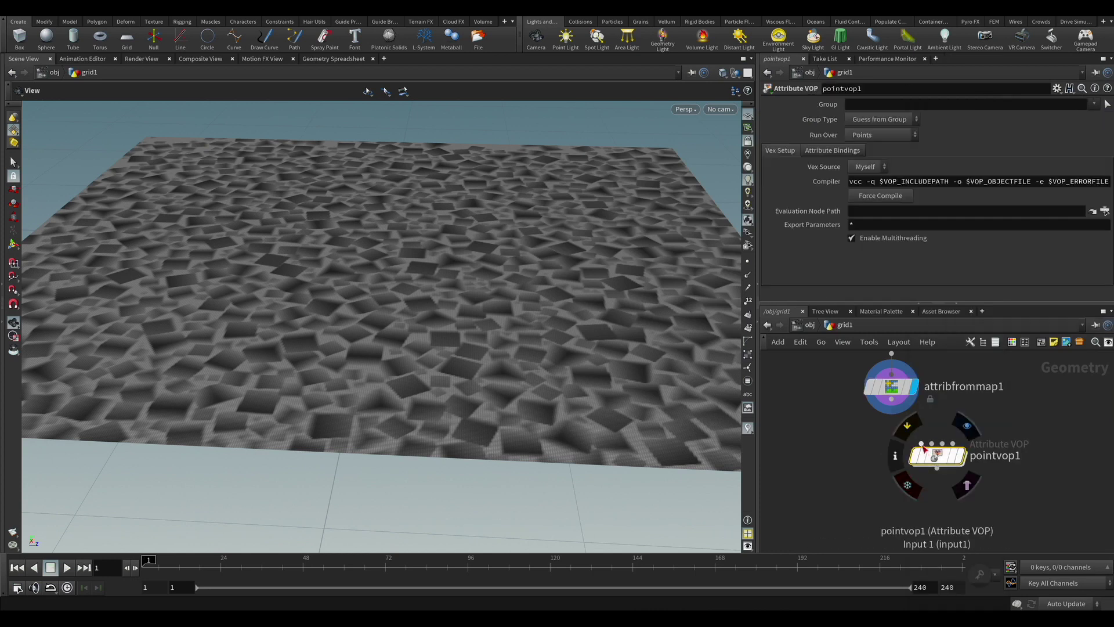
{"action": "left_click_drag", "start_coordinate": [923, 448], "coordinate": [892, 401]}
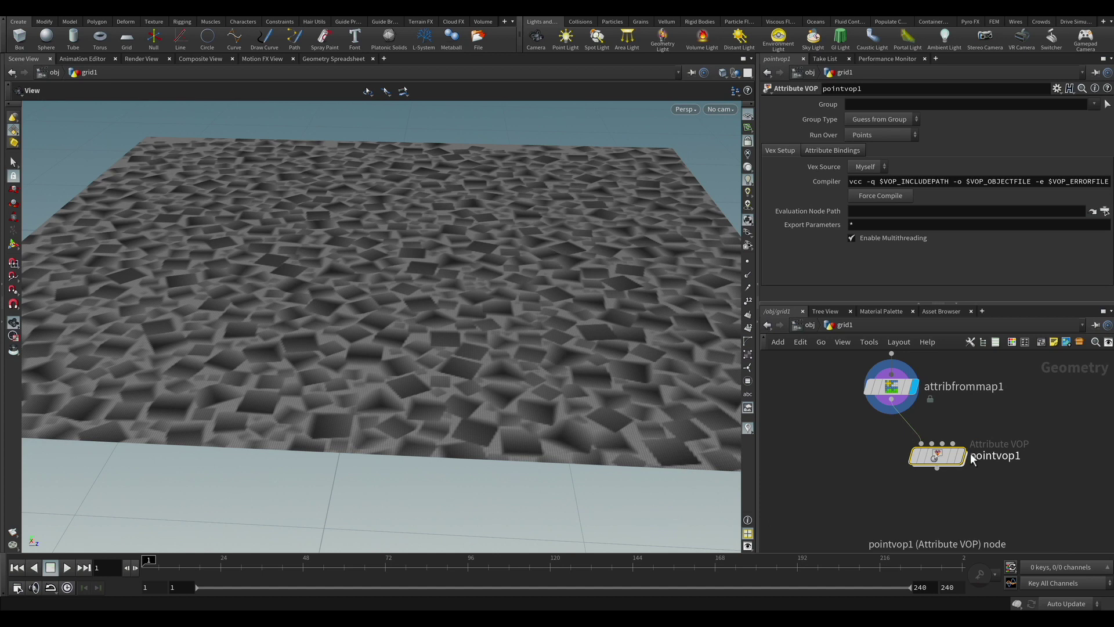
- Go inside pointvop1 and connect P of the global parameters node to P of the output node
{"action": "double_click", "coordinate": [940, 457]}
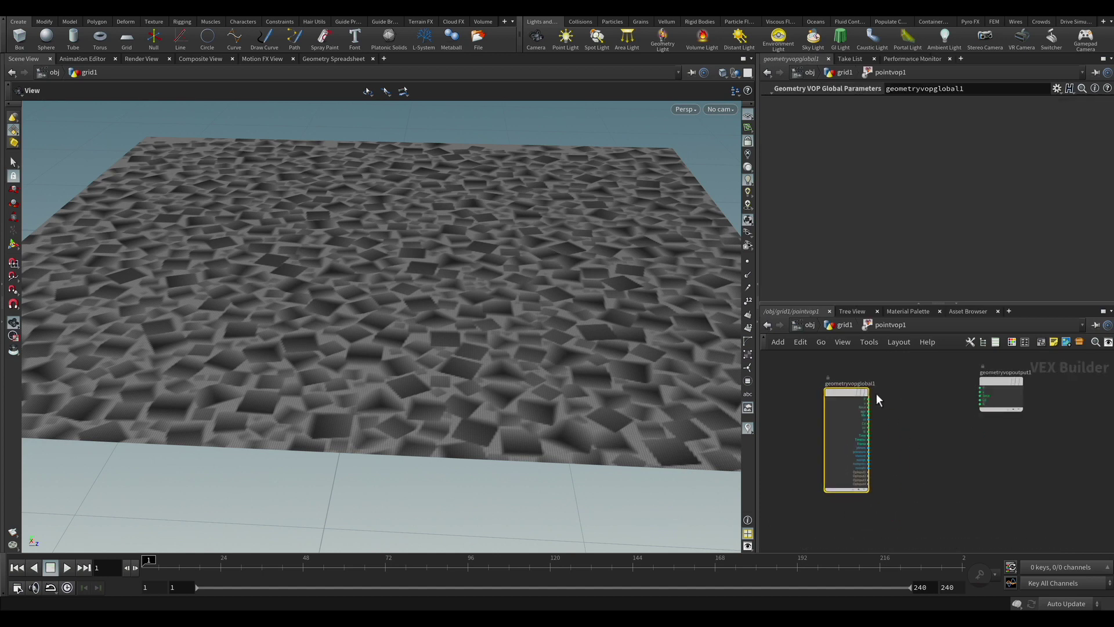
{"action": "scroll", "coordinate": [872, 396], "scroll_direction": "up", "scroll_amount": 2}
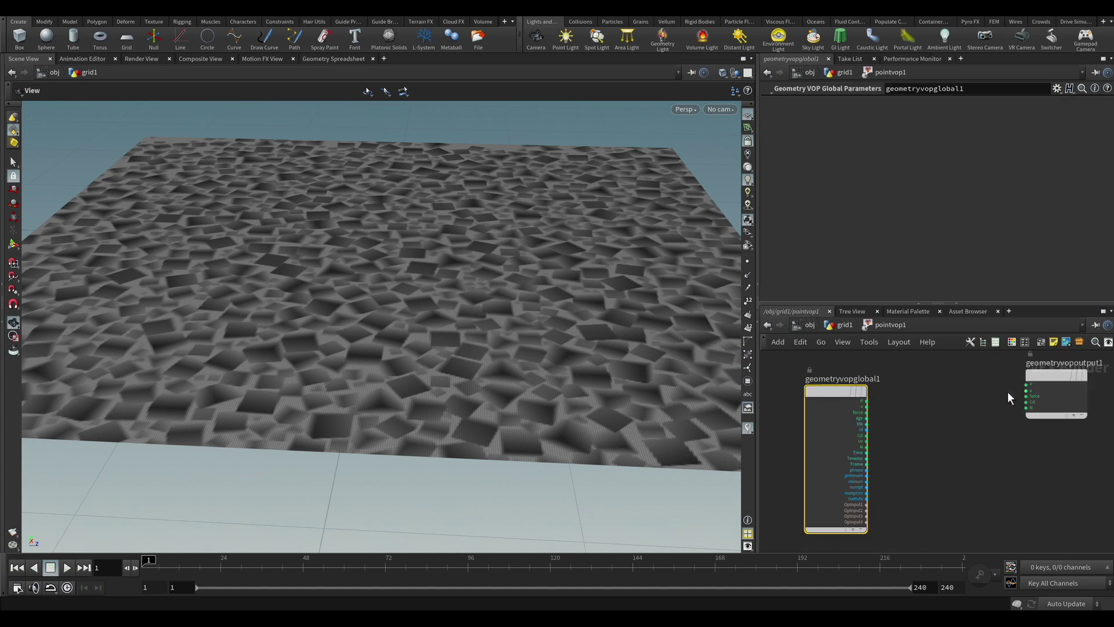
{"action": "left_click_drag", "start_coordinate": [866, 400], "coordinate": [1063, 397]}
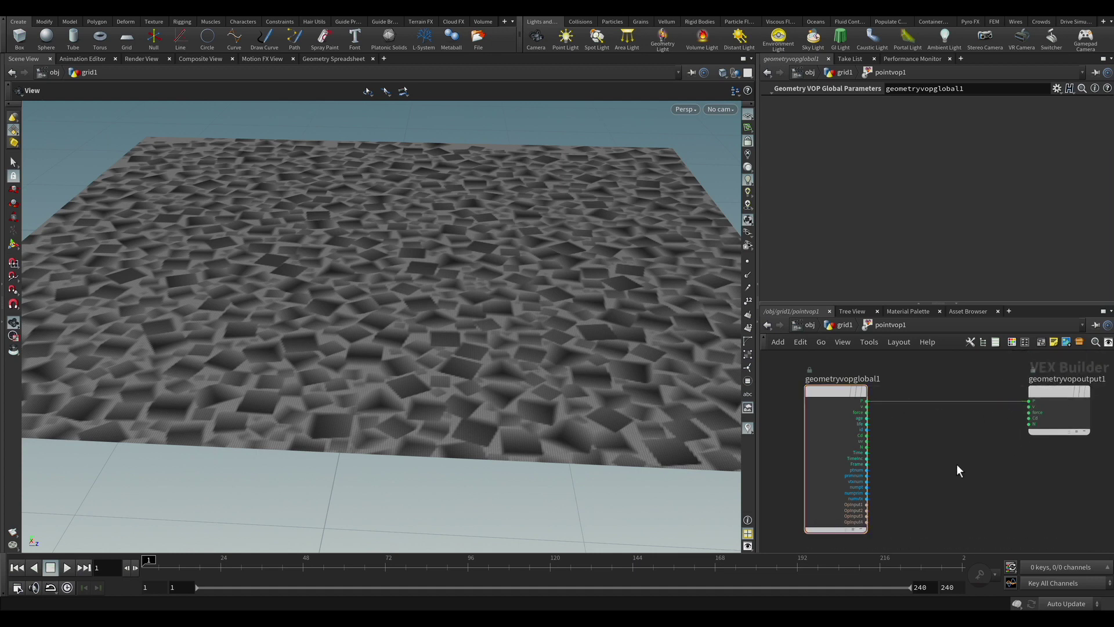
- Insert a Displace Along Normal node into the P connection and move the global parameters node away to make room
{"action": "key", "text": "Tab"}
{"action": "type", "text": "dip"}
{"action": "key", "text": "BackSpace"}
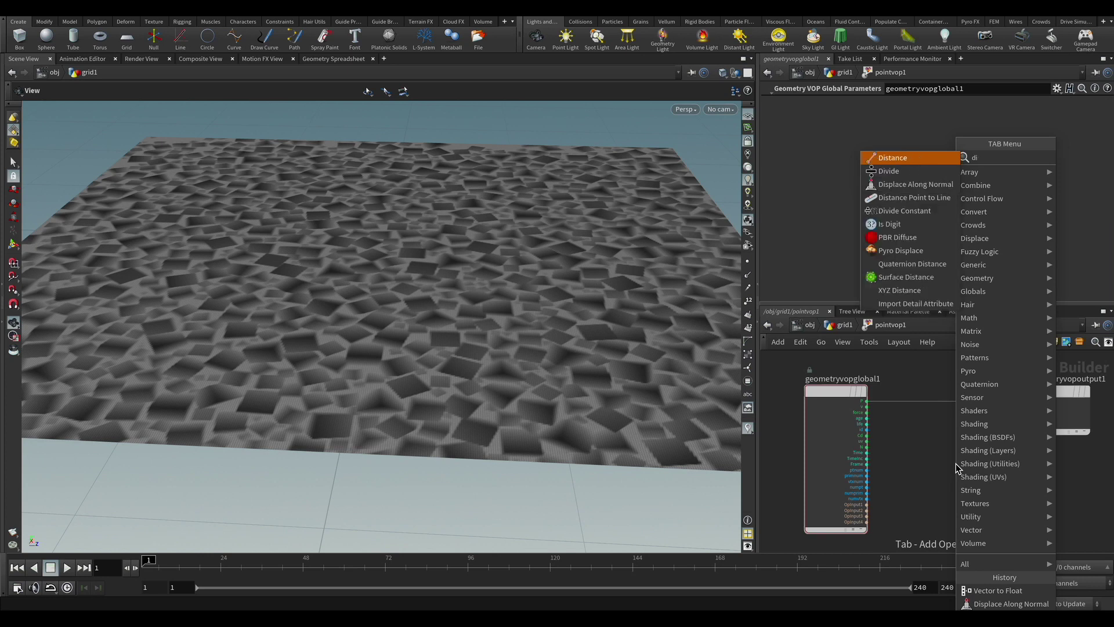
{"action": "key", "text": "Down"}
{"action": "key", "text": "Down"}
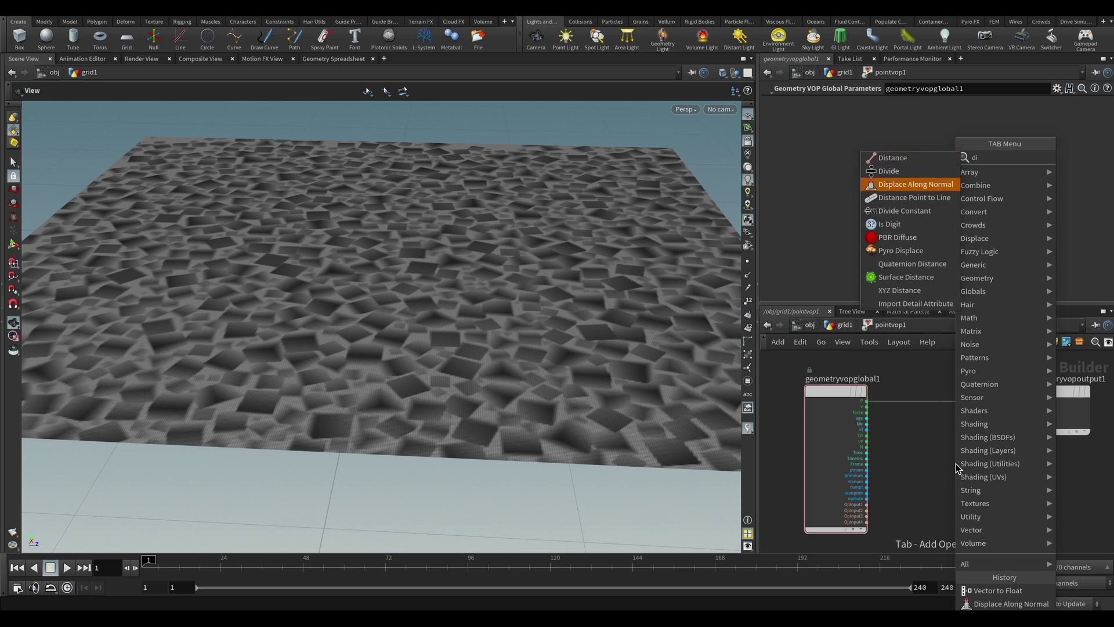
{"action": "key", "text": "Return"}
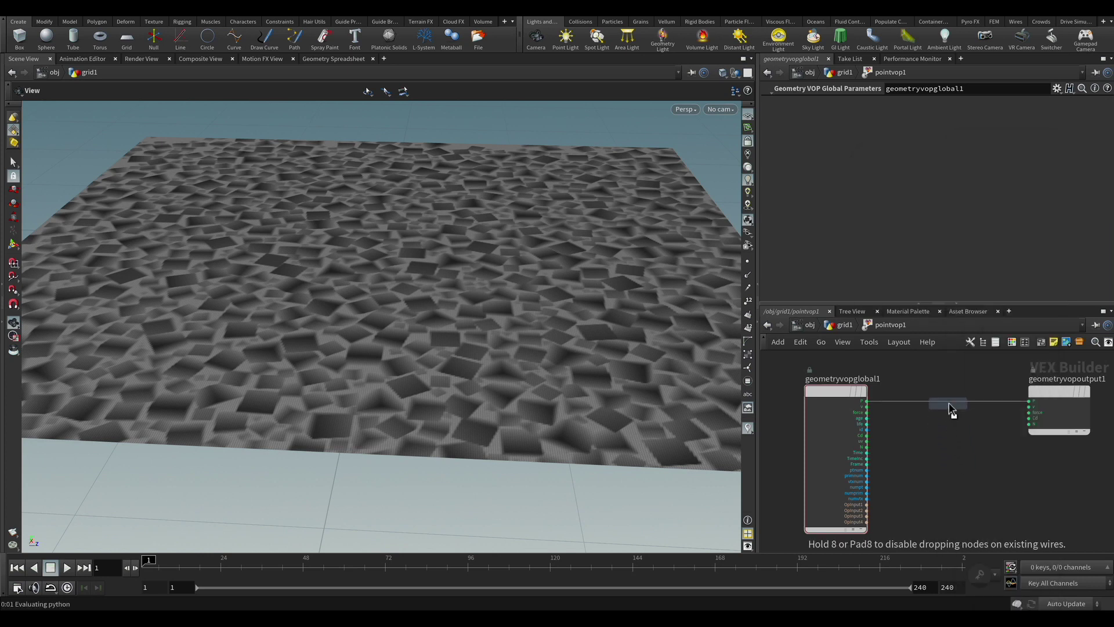
{"action": "left_click", "coordinate": [948, 403]}
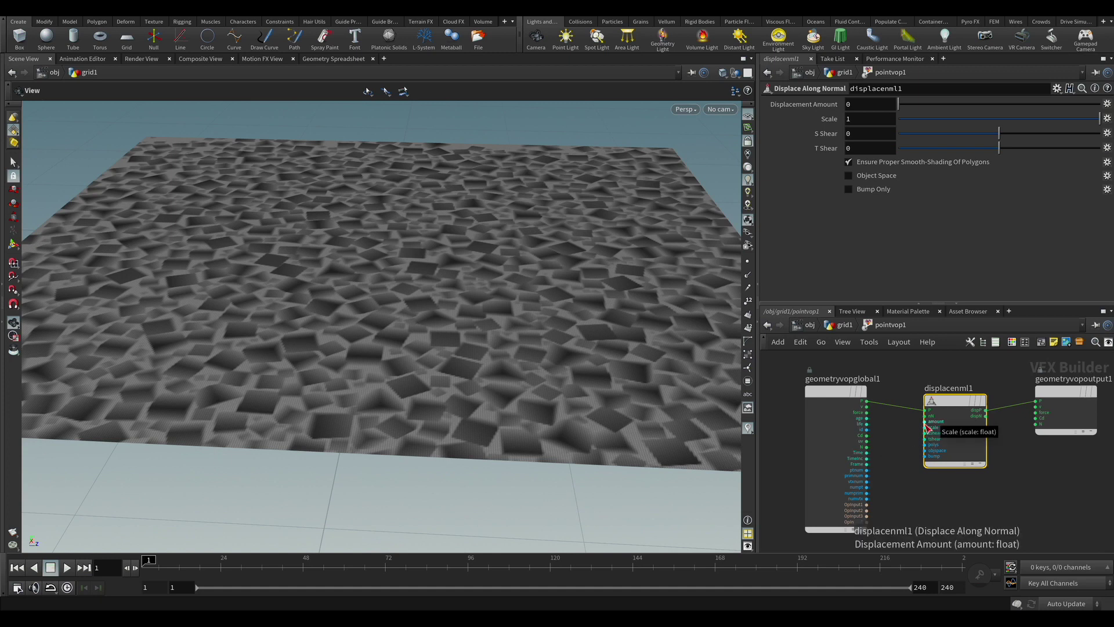
{"action": "left_click_drag", "start_coordinate": [824, 397], "coordinate": [778, 396]}
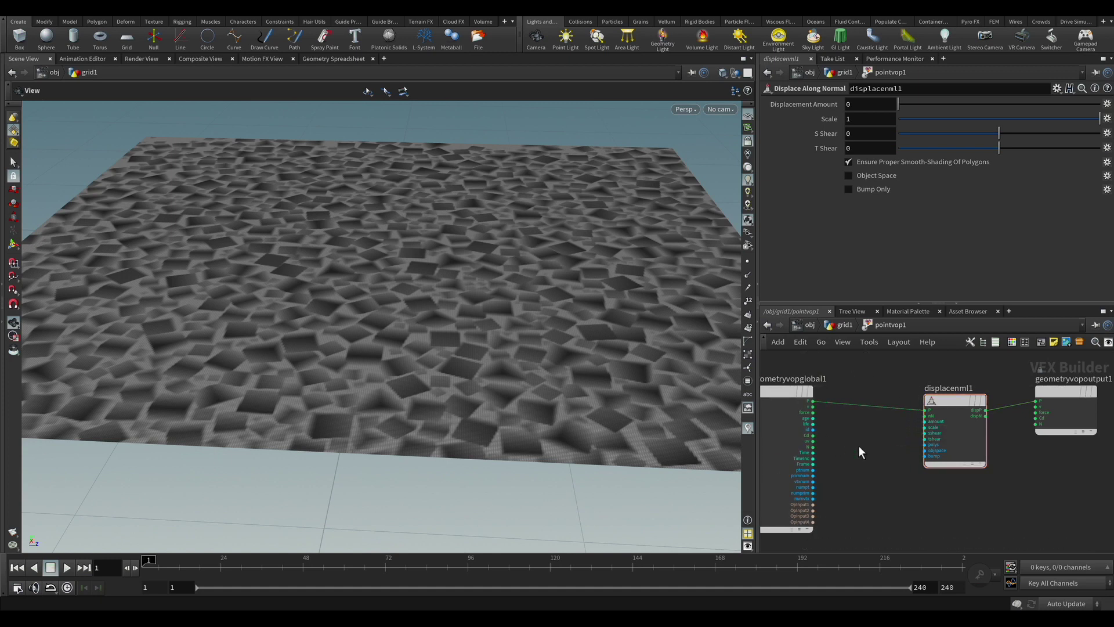
- Add a Vector to Float node between the global parameters node and displacenml1
{"action": "key", "text": "Tab"}
{"action": "type", "text": "vec"}
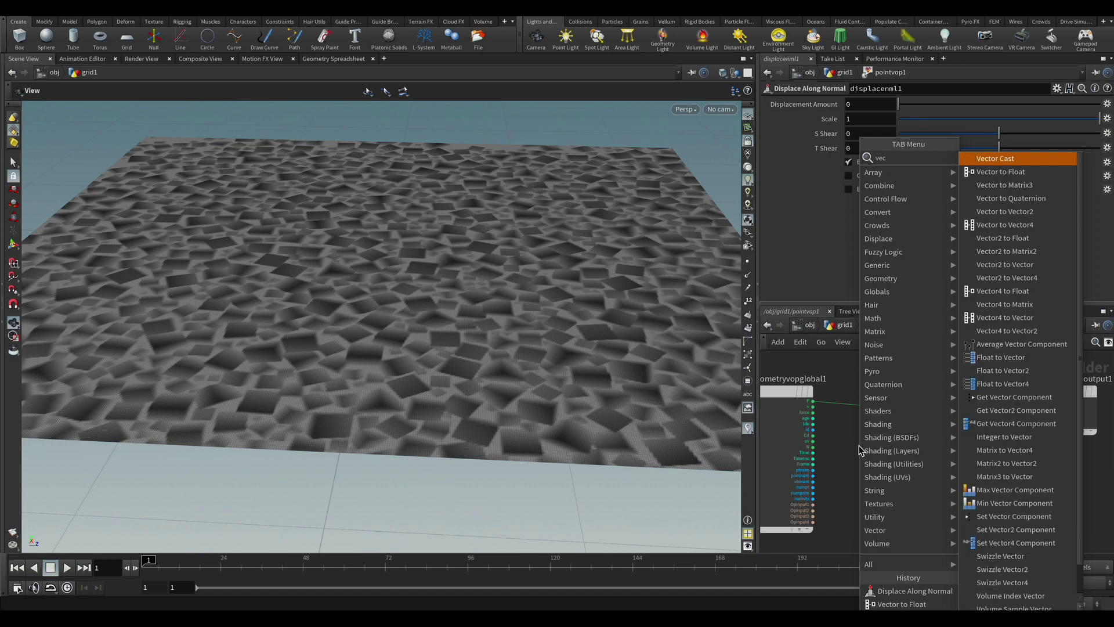
{"action": "key", "text": "Down"}
{"action": "key", "text": "Return"}
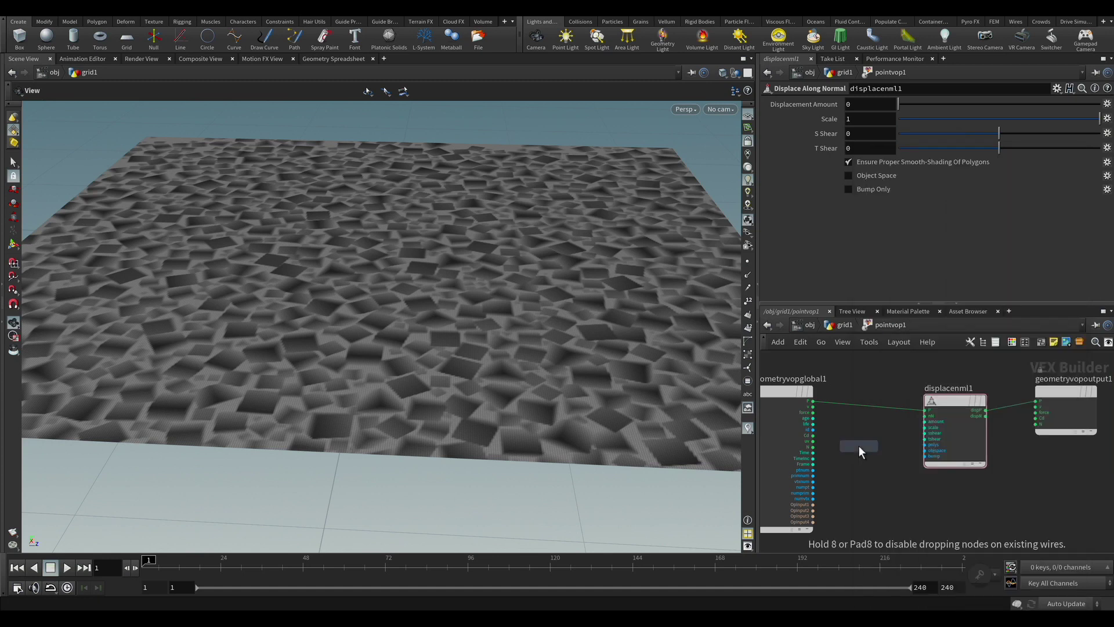
{"action": "left_click", "coordinate": [859, 446]}
- Connect Cd of the global parameters to vectofloat1 and its first float output to the amount input of displacenml1, and inspect the displaced grid
{"action": "left_click", "coordinate": [830, 455]}
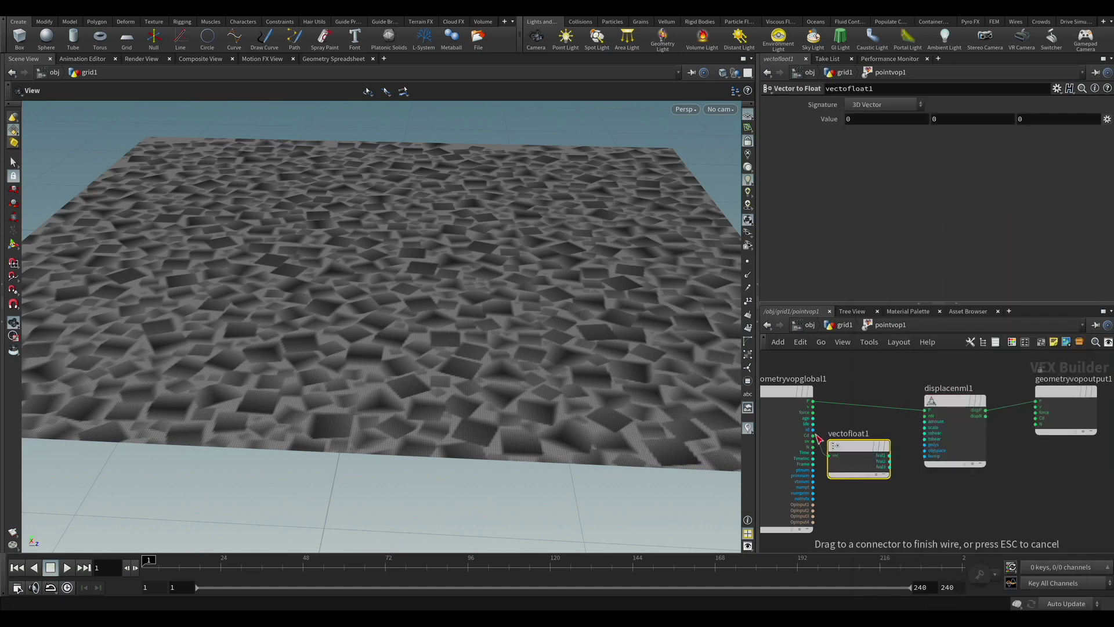
{"action": "left_click", "coordinate": [813, 435]}
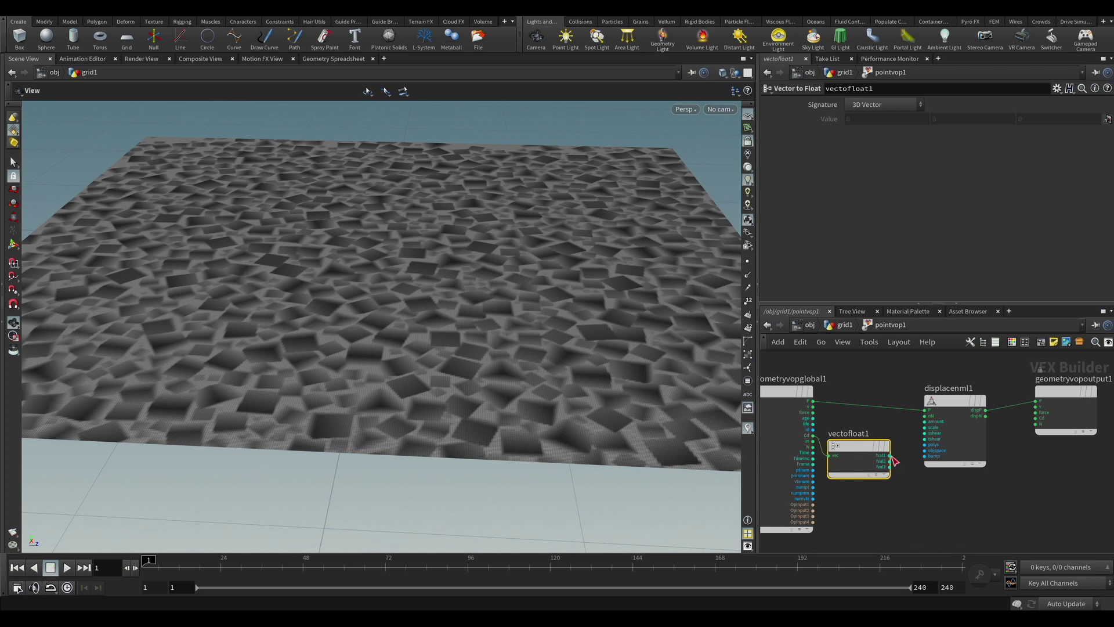
{"action": "left_click", "coordinate": [889, 455]}
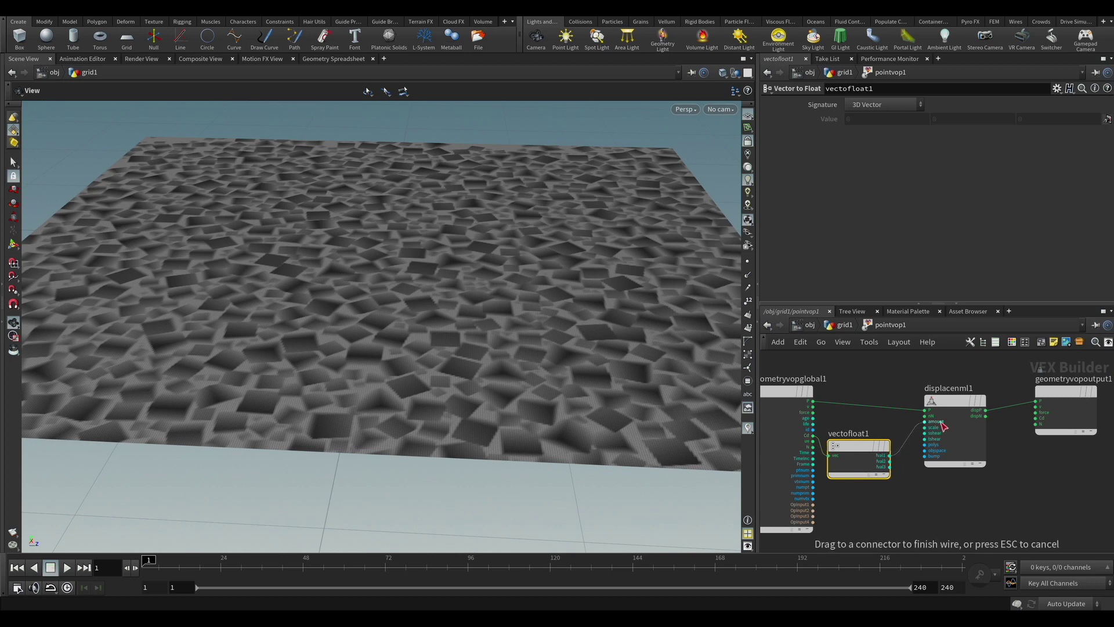
{"action": "left_click", "coordinate": [943, 426]}
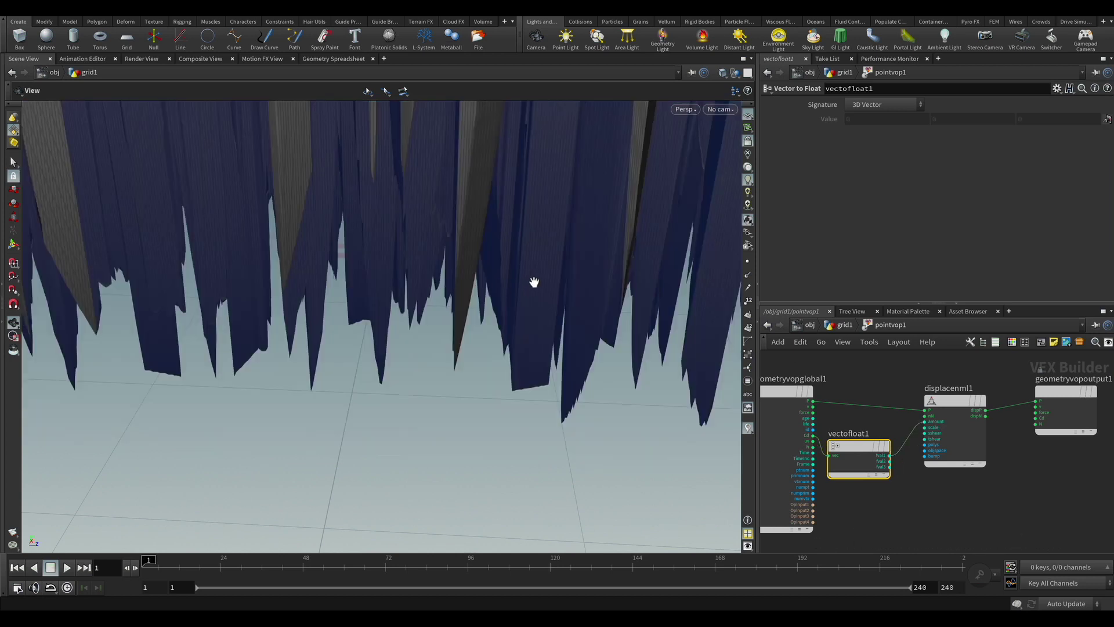
{"action": "right_click_drag", "start_coordinate": [568, 266], "coordinate": [238, 254]}
{"action": "left_click_drag", "start_coordinate": [237, 254], "coordinate": [515, 301], "text": "alt"}
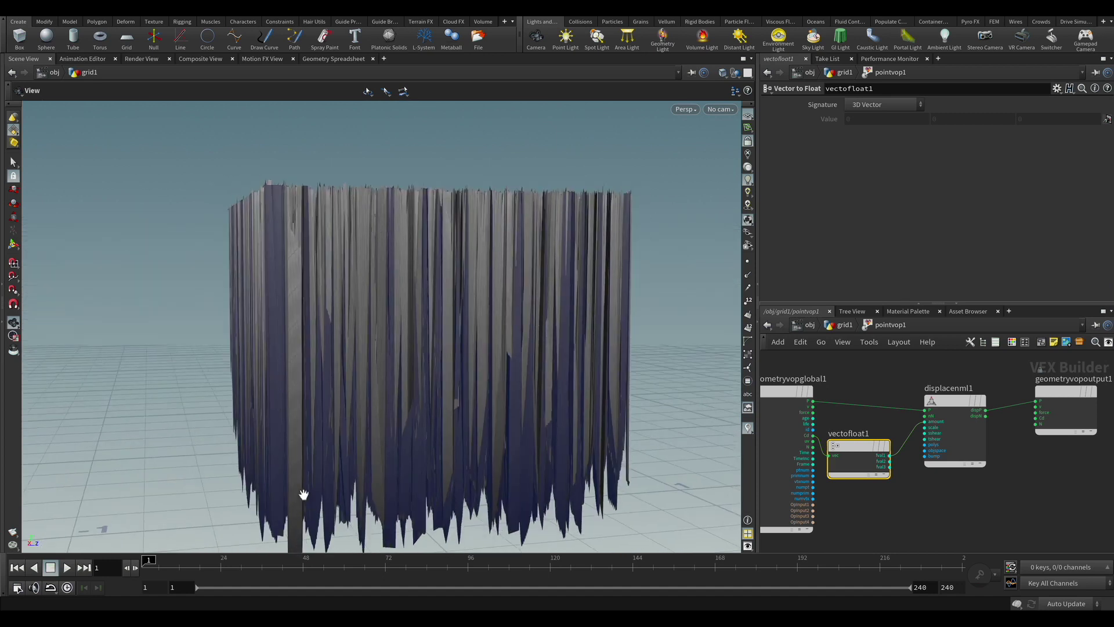
{"action": "left_click_drag", "start_coordinate": [318, 228], "coordinate": [467, 342], "text": "alt"}
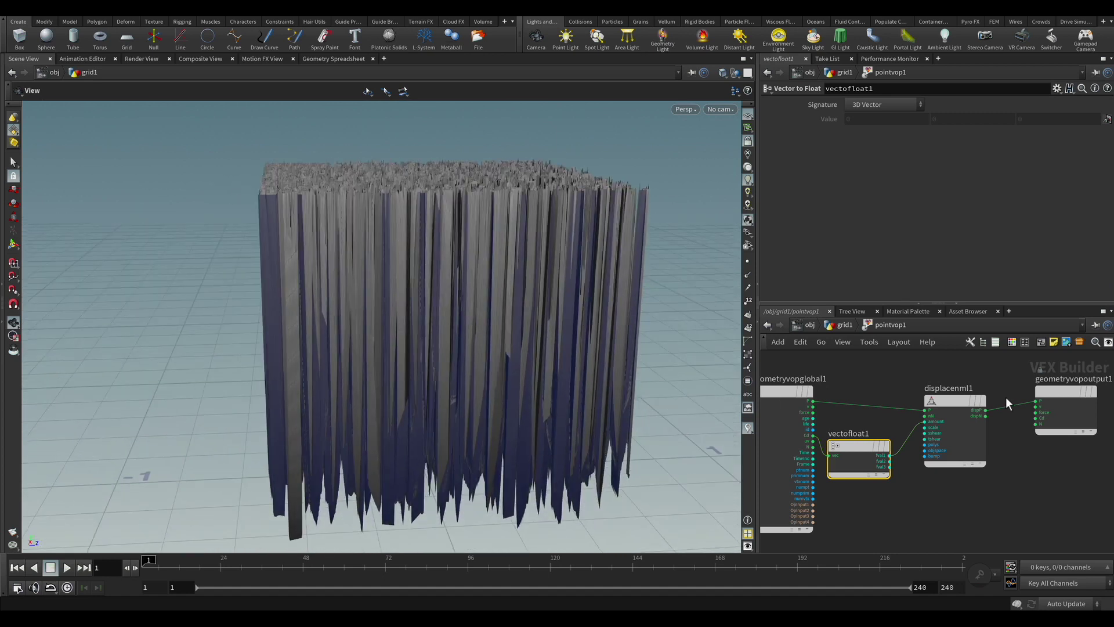
- Set the Scale of displacenml1 to .01 and inspect the displaced surface up close
{"action": "left_click", "coordinate": [954, 401]}
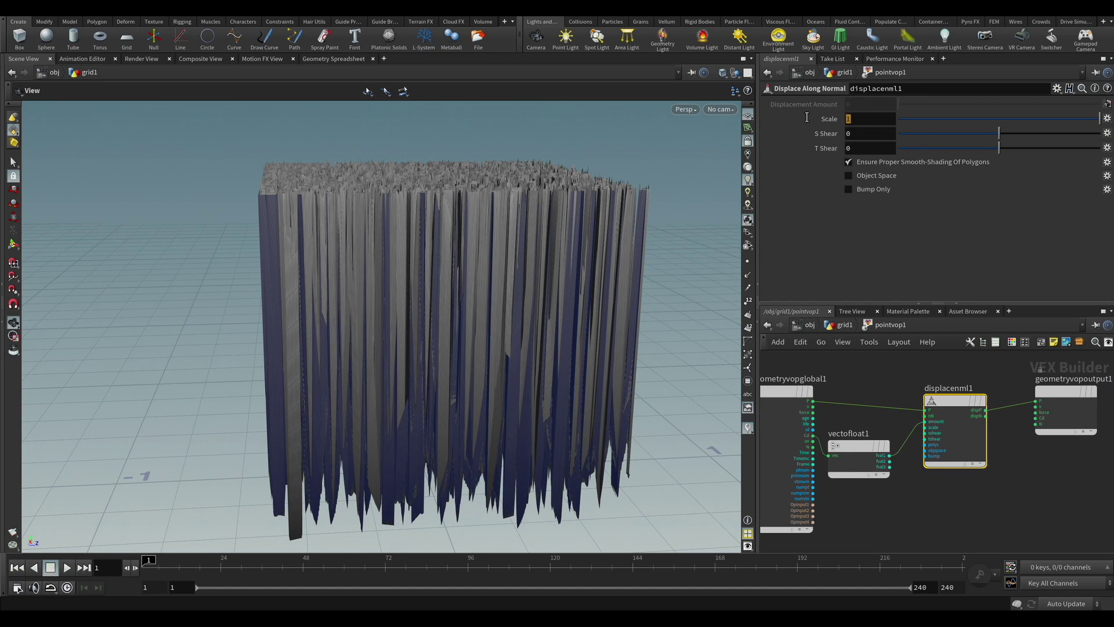
{"action": "type", "text": ".01"}
{"action": "key", "text": "Return"}
{"action": "middle_click_drag", "start_coordinate": [393, 488], "coordinate": [436, 334]}
{"action": "right_click_drag", "start_coordinate": [437, 334], "coordinate": [607, 368]}
{"action": "left_click_drag", "start_coordinate": [607, 368], "coordinate": [589, 351]}
{"action": "middle_click_drag", "start_coordinate": [590, 350], "coordinate": [457, 373]}
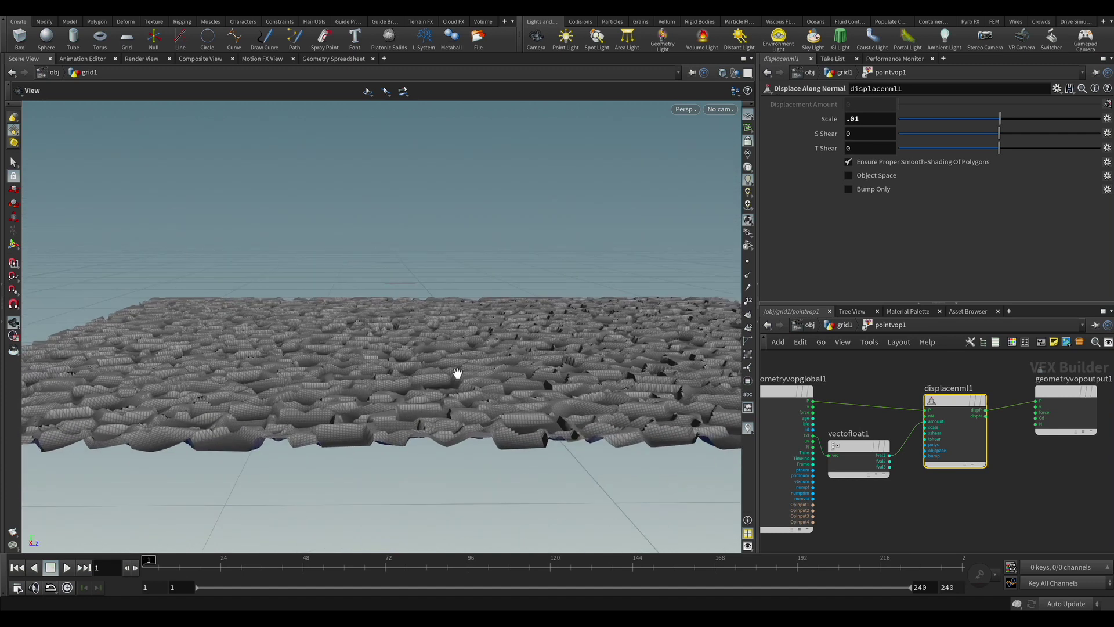
{"action": "right_click_drag", "start_coordinate": [457, 373], "coordinate": [596, 362]}
- Invert the displacement by setting the Scale of displacenml1 to -.01 and inspect the surface
{"action": "left_click", "coordinate": [846, 118]}
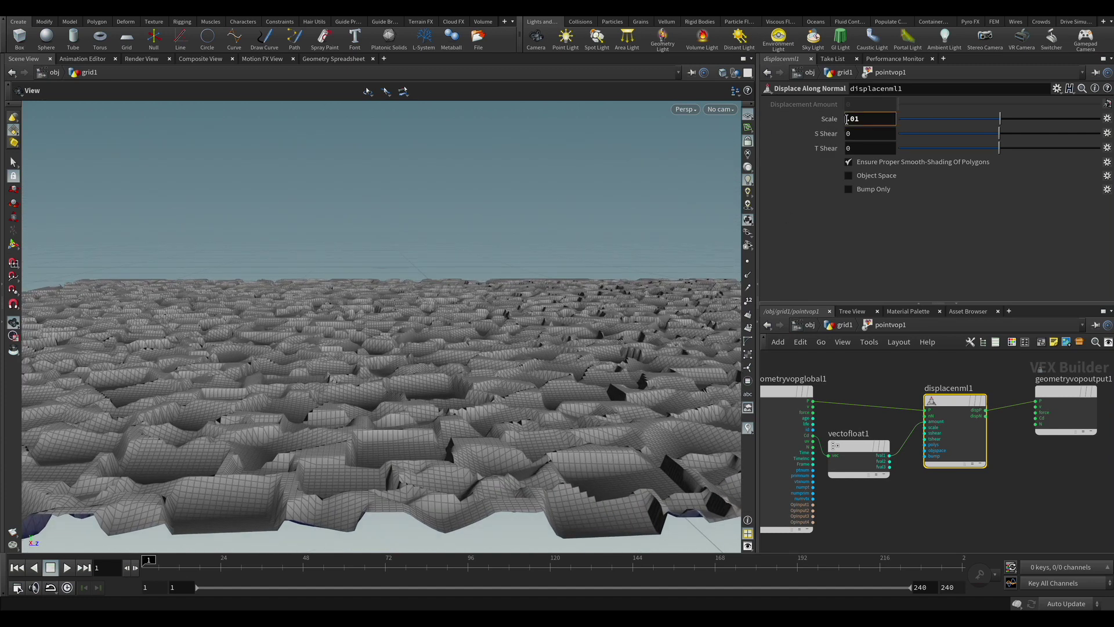
{"action": "type", "text": "-"}
{"action": "key", "text": "Return"}
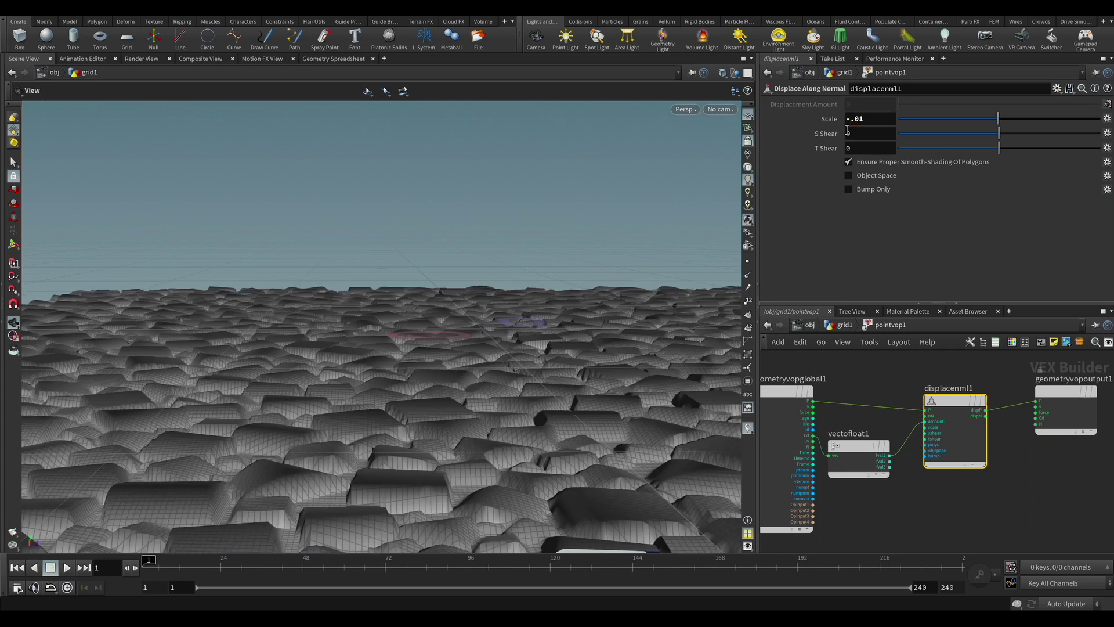
{"action": "left_click_drag", "start_coordinate": [497, 436], "coordinate": [607, 465], "text": "alt"}
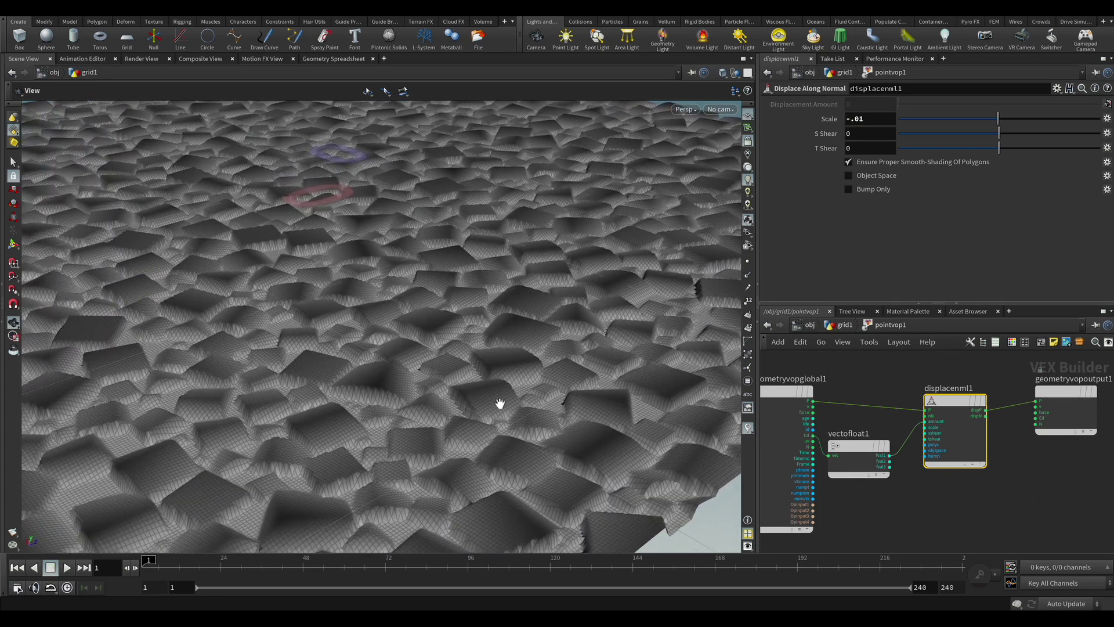
{"action": "mouse_move", "coordinate": [499, 400]}
{"action": "left_mouse_down", "text": "alt"}
{"action": "mouse_move", "coordinate": [541, 365]}
{"action": "mouse_move", "coordinate": [527, 393]}
{"action": "mouse_move", "coordinate": [506, 400]}
{"action": "left_mouse_up", "text": "alt"}
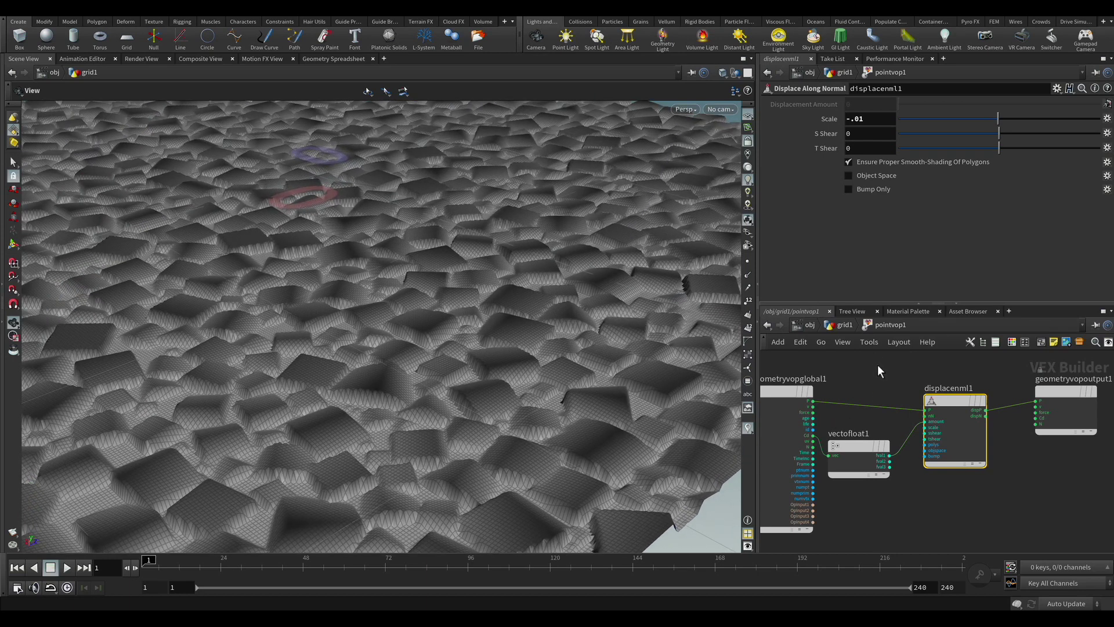
- Return to the grid1 network and add a Point Wrangle node below attribfrommap1, beside pointvop1
{"action": "left_click", "coordinate": [845, 325]}
{"action": "left_click_drag", "start_coordinate": [928, 462], "coordinate": [990, 449]}
{"action": "left_click_drag", "start_coordinate": [630, 373], "coordinate": [540, 370], "text": "alt"}
{"action": "key", "text": "Tab"}
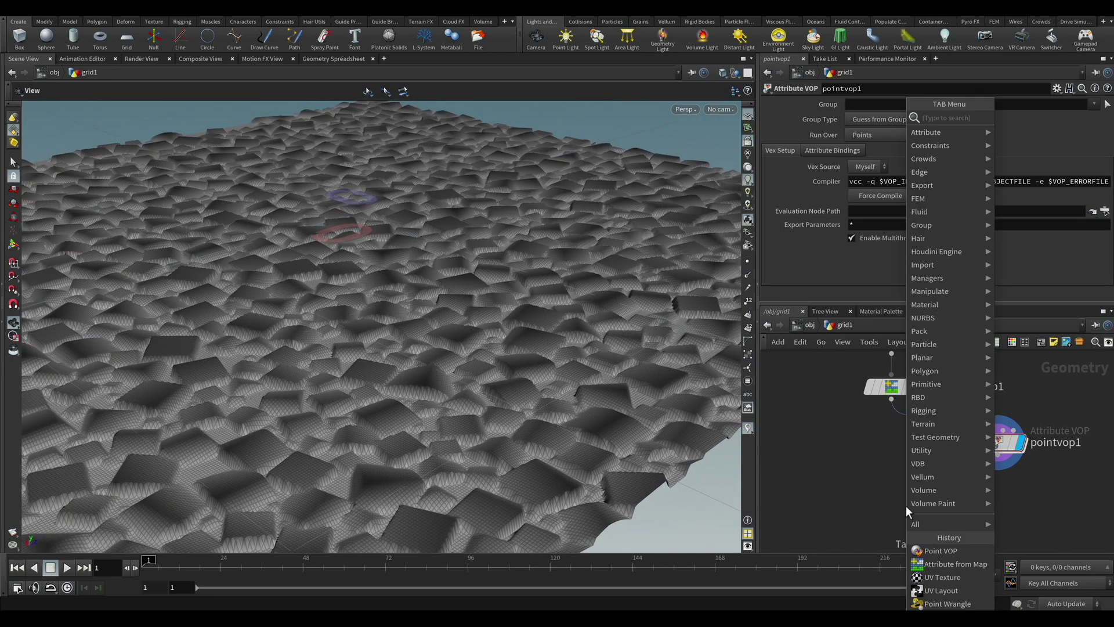
{"action": "type", "text": "w"}
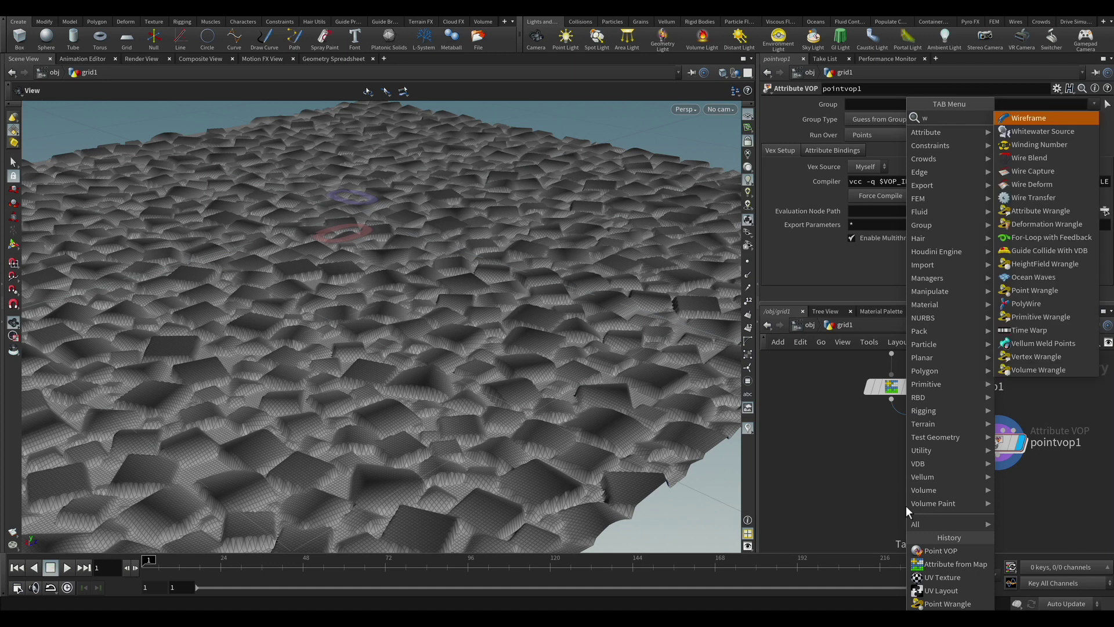
{"action": "type", "text": "r"}
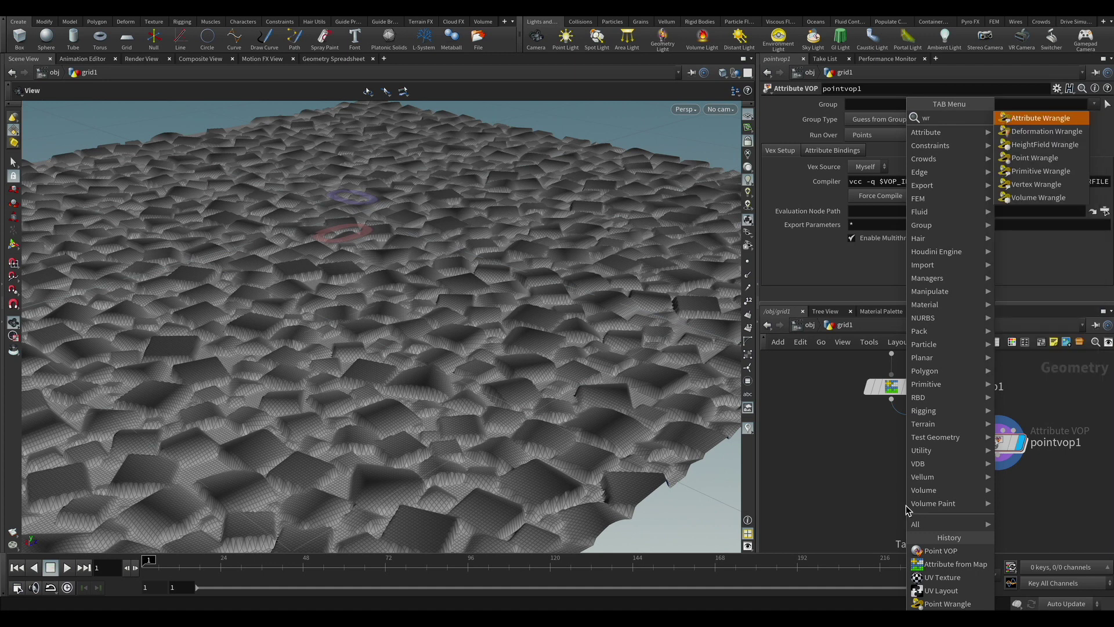
{"action": "key", "text": "Down"}
{"action": "key", "text": "Down"}
{"action": "key", "text": "Down"}
{"action": "key", "text": "Return"}
{"action": "left_click", "coordinate": [861, 480]}
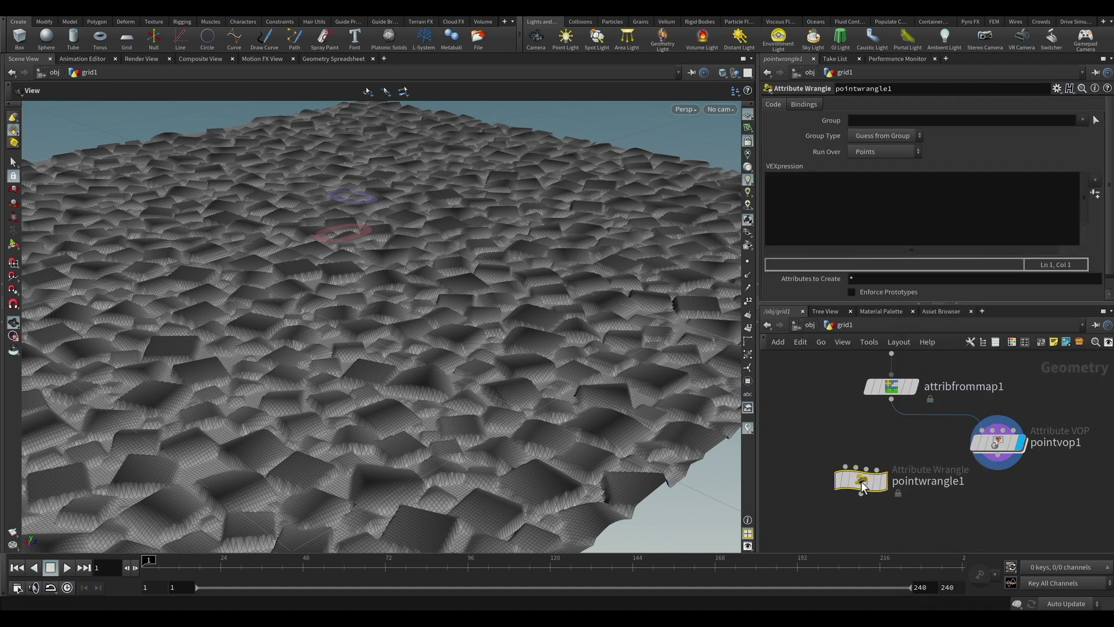
- Wire attribfrommap1 into the first input of pointwrangle1 and display the wrangle's result
{"action": "left_click_drag", "start_coordinate": [845, 467], "coordinate": [920, 406]}
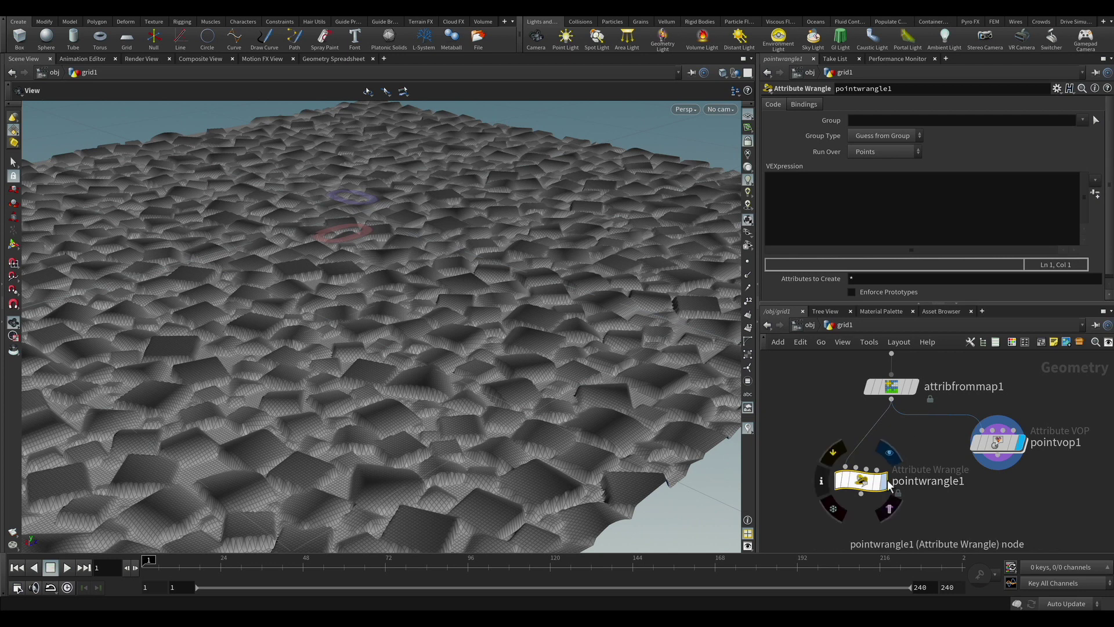
{"action": "left_click_drag", "start_coordinate": [868, 488], "coordinate": [858, 464]}
{"action": "left_click", "coordinate": [876, 462]}
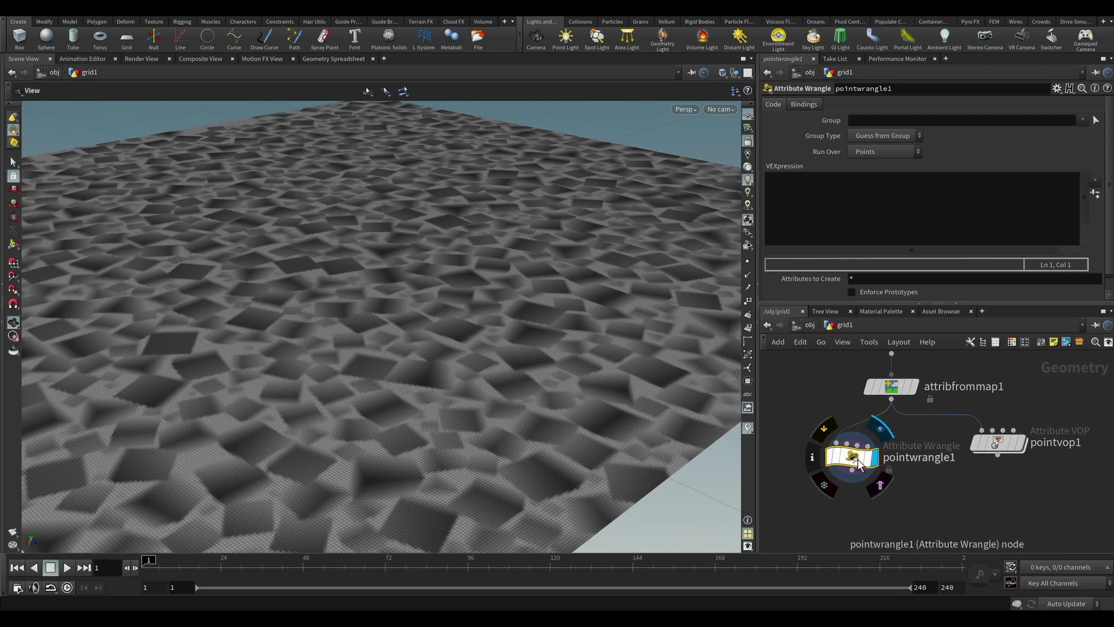
{"action": "left_click", "coordinate": [812, 217]}
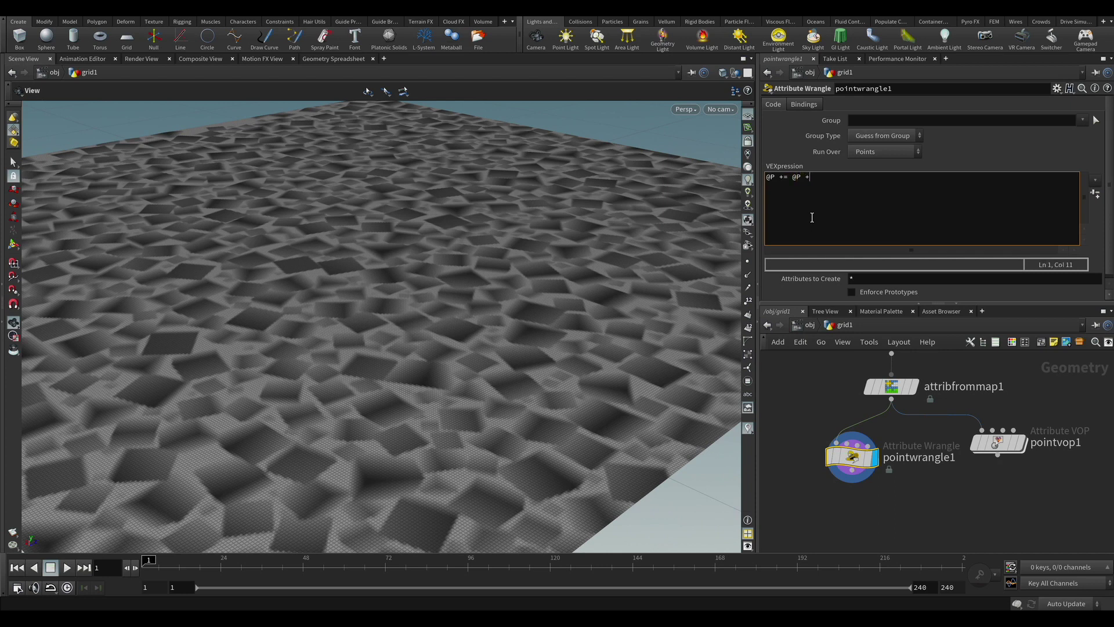
{"action": "key", "text": "BackSpace"}
{"action": "key", "text": "BackSpace"}
{"action": "key", "text": "BackSpace"}
{"action": "type", "text": "Cd.r"}
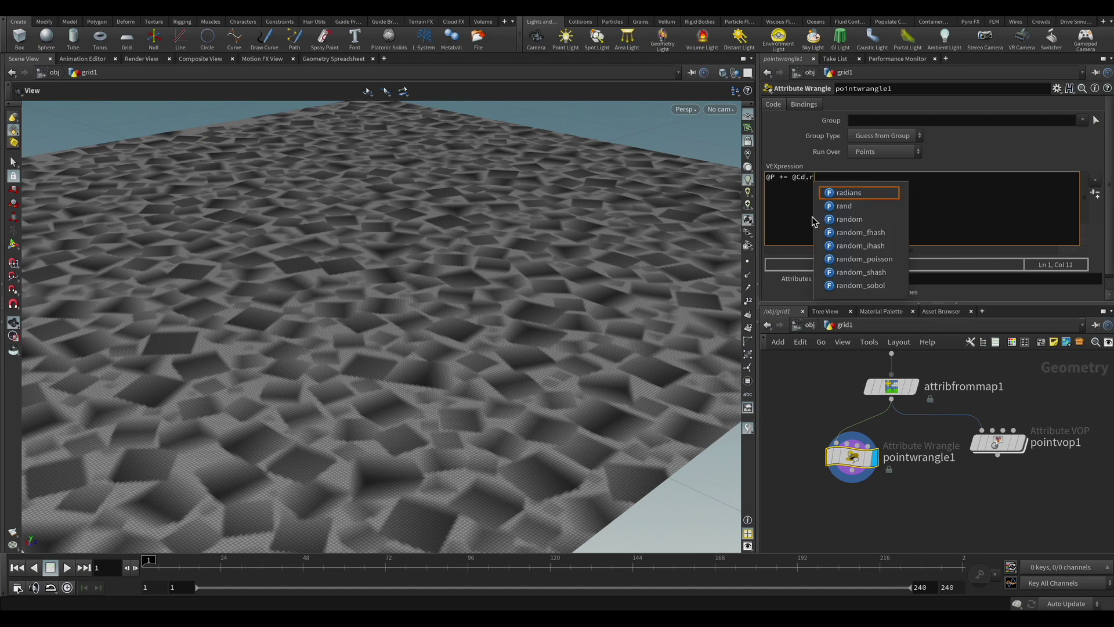
{"action": "type", "text": ";"}
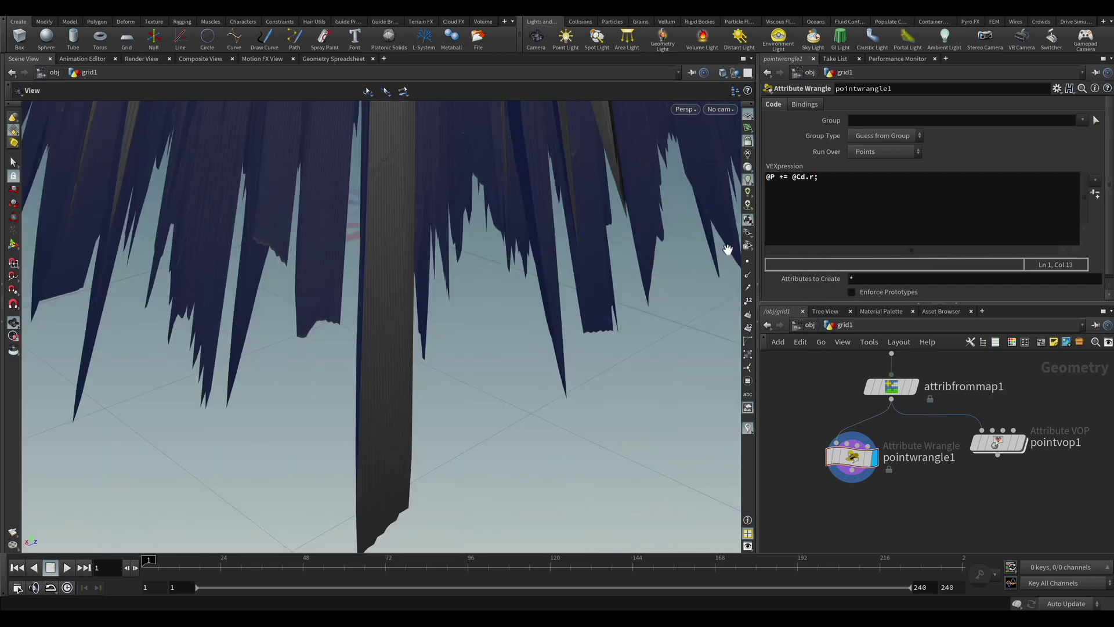
- Limit the displacement to the vertical axis by changing @P to @P.y in the expression, and inspect the geometry
{"action": "left_click", "coordinate": [776, 177]}
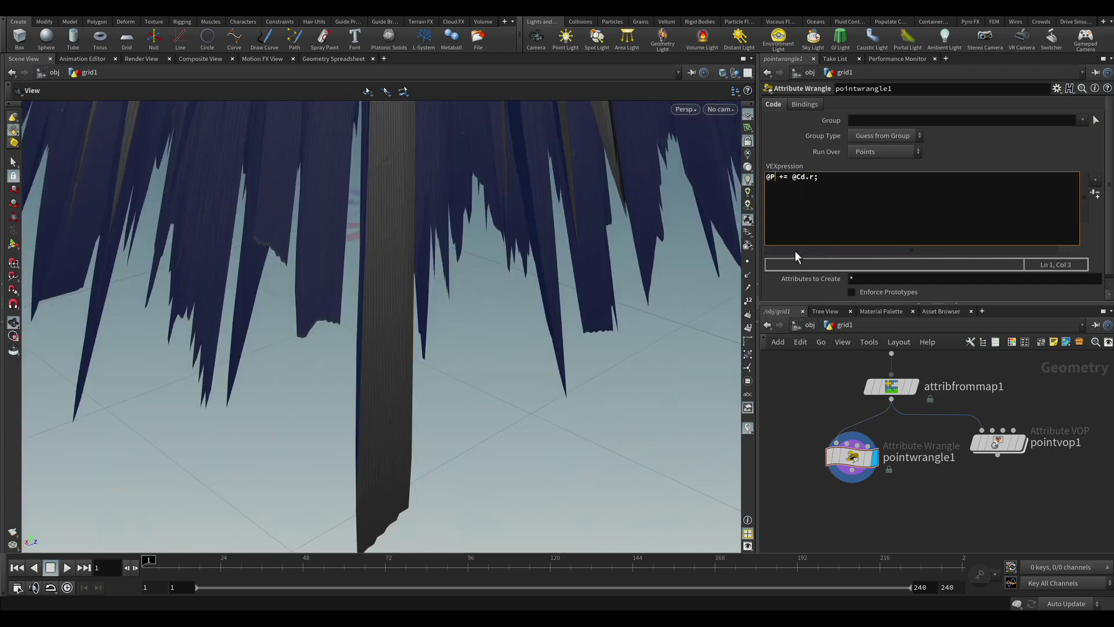
{"action": "type", "text": ".y"}
{"action": "left_click_drag", "start_coordinate": [492, 267], "coordinate": [464, 289]}
{"action": "right_click_drag", "start_coordinate": [464, 289], "coordinate": [599, 183]}
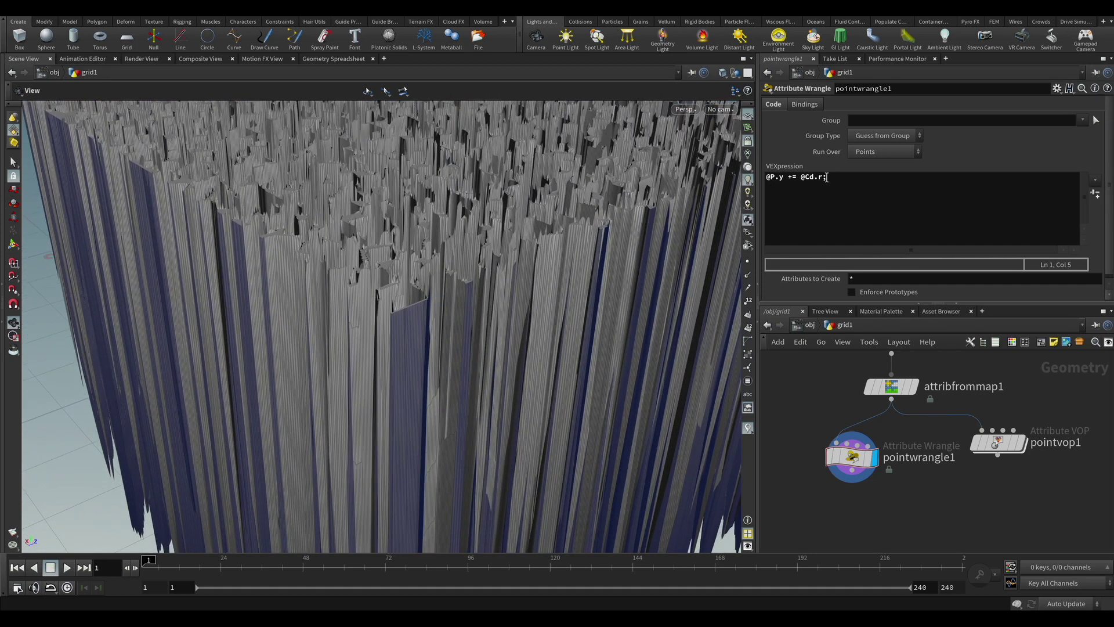
{"action": "left_click", "coordinate": [769, 236]}
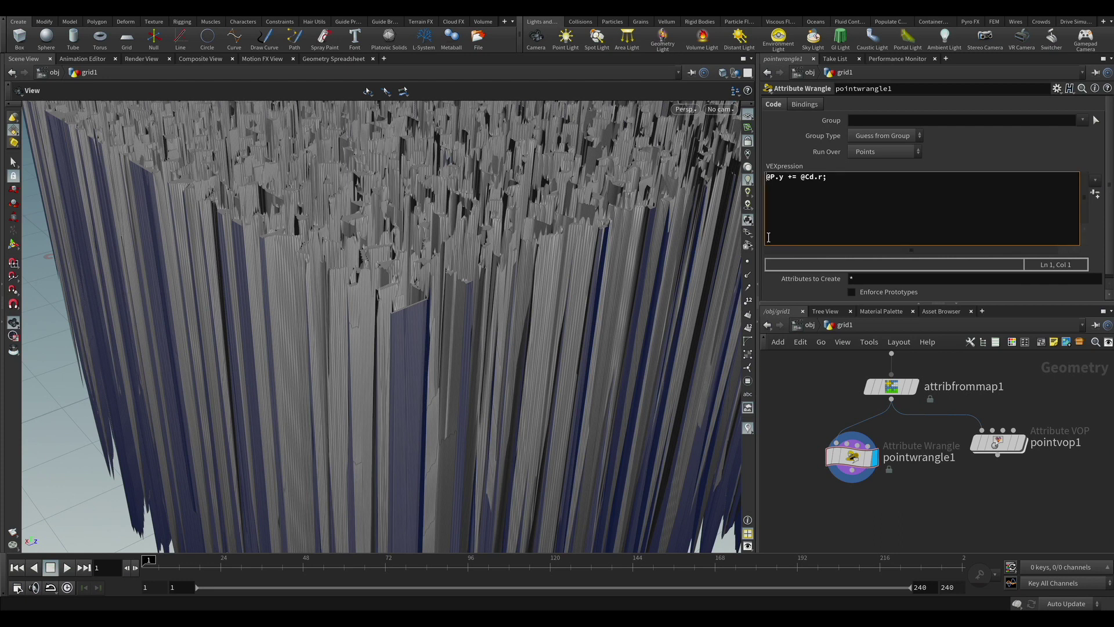
{"action": "key", "text": "Return"}
{"action": "type", "text": "float scale"}
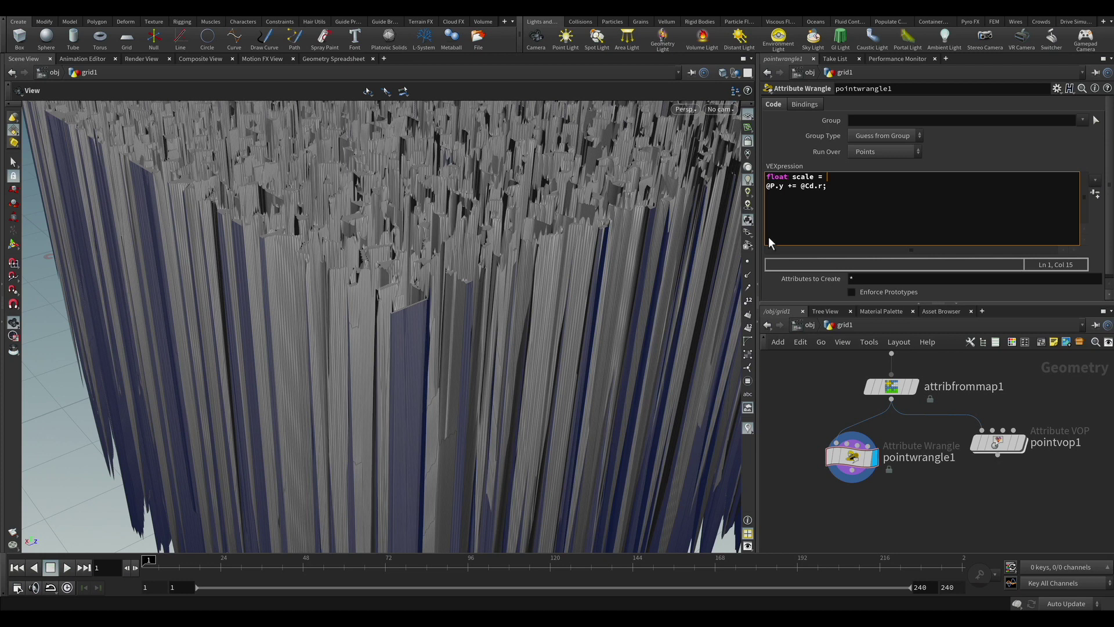
{"action": "type", "text": "= "}
{"action": "type", "text": "ch"}
{"action": "type", "text": "(\"scale"}
{"action": "type", "text": "\""}
{"action": "type", "text": ");"}
{"action": "type", "text": "scale"}
{"action": "left_click", "coordinate": [814, 413]}
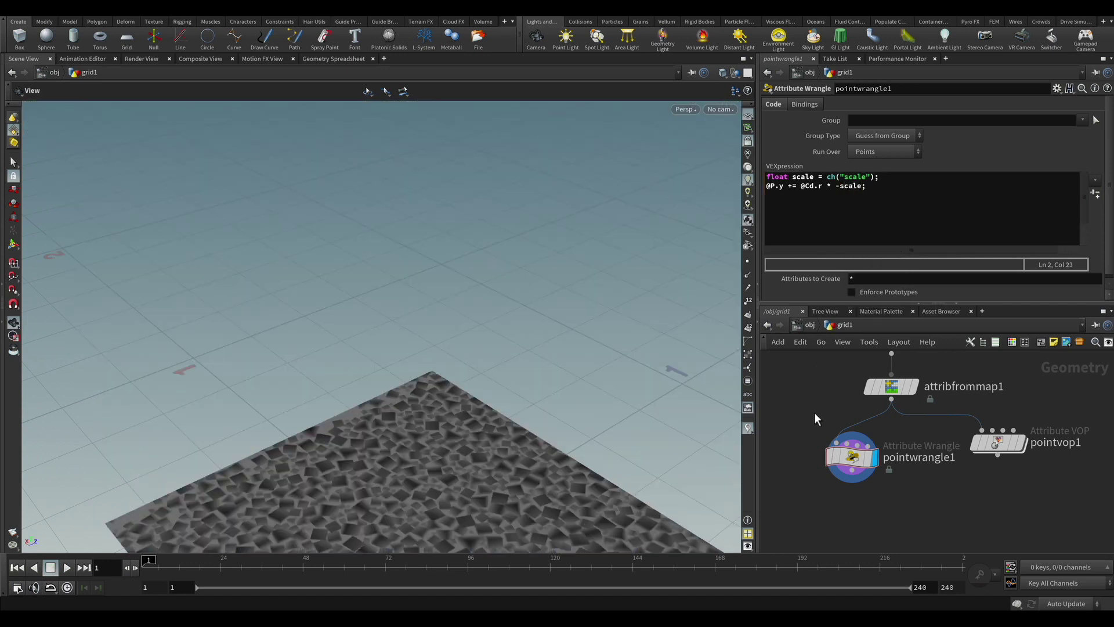
- Create the Scale parameter from the wrangle's channel reference and set it to .1
{"action": "left_click", "coordinate": [1095, 196]}
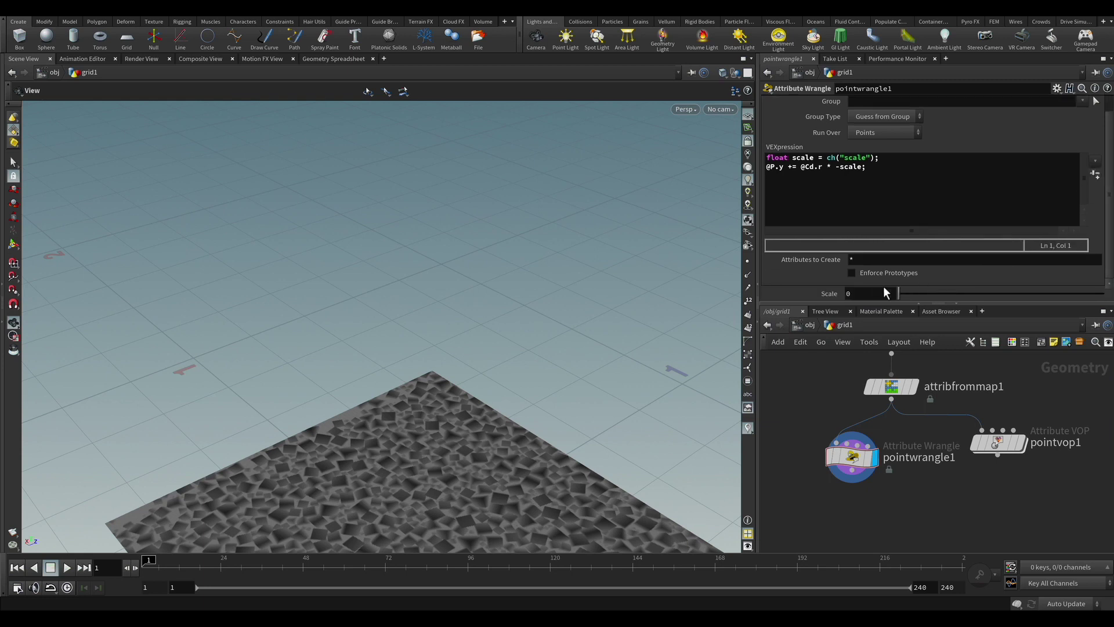
{"action": "left_click_drag", "start_coordinate": [522, 504], "coordinate": [782, 266], "text": "alt"}
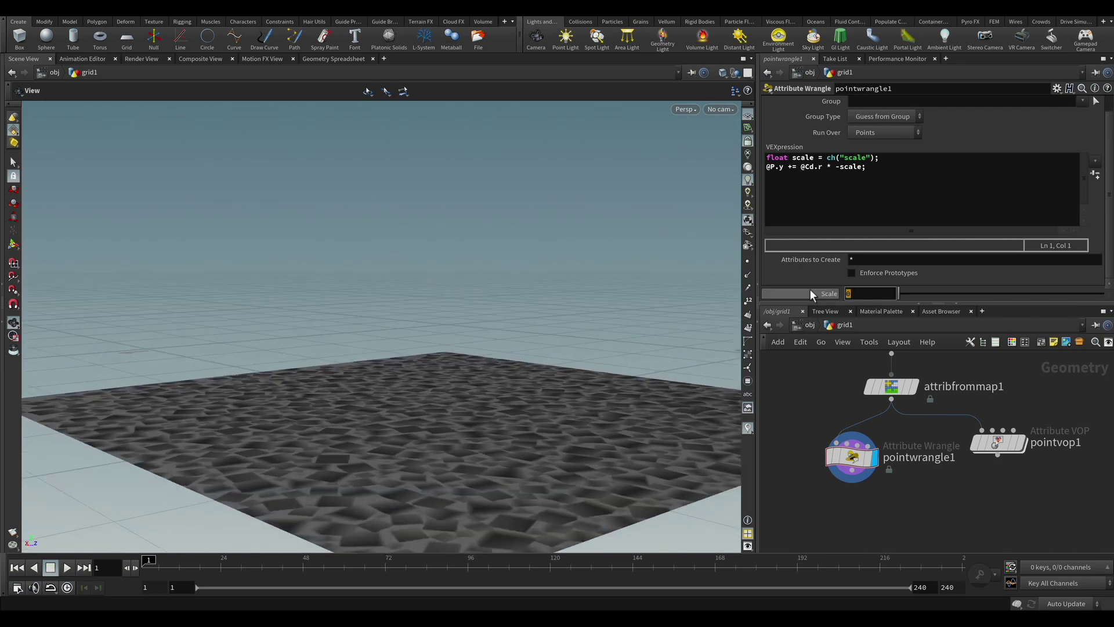
{"action": "left_click", "coordinate": [871, 293]}
{"action": "type", "text": ".1"}
{"action": "key", "text": "Return"}
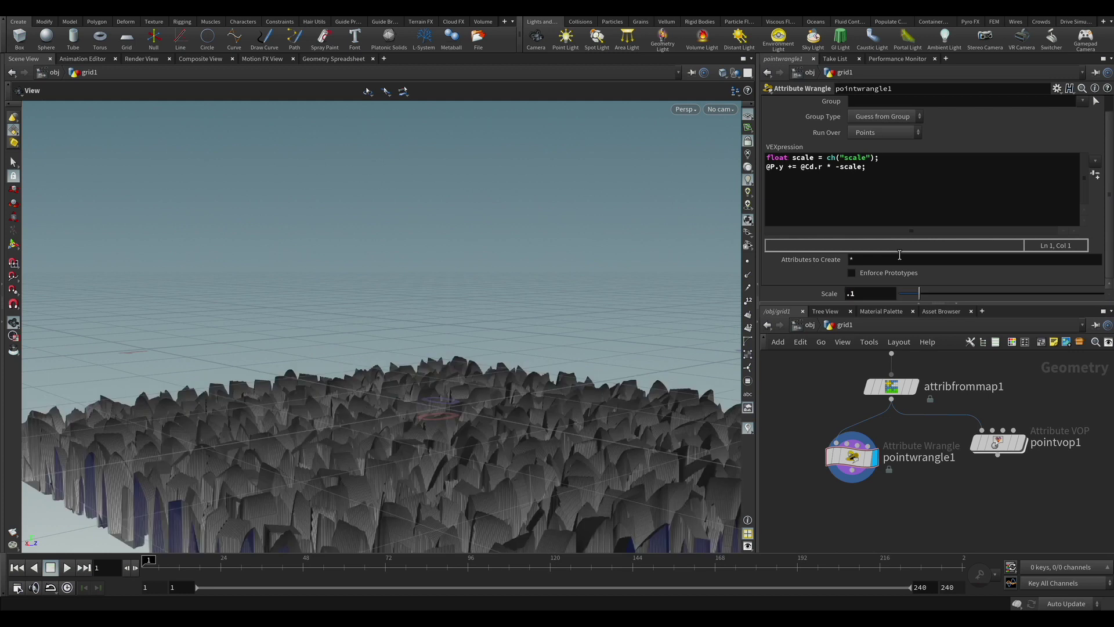
- Reduce the wrangle's Scale to .01 and inspect the displaced surface
{"action": "left_click_drag", "start_coordinate": [611, 418], "coordinate": [615, 270]}
{"action": "left_click", "coordinate": [851, 294]}
{"action": "type", "text": "0"}
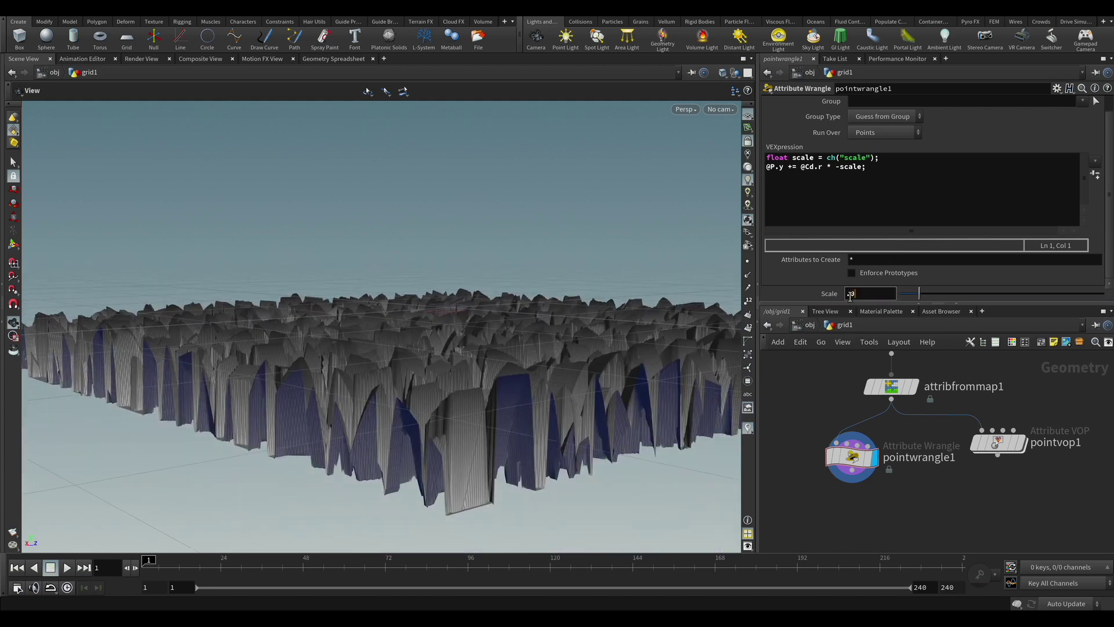
{"action": "key", "text": "Return"}
{"action": "left_click_drag", "start_coordinate": [574, 356], "coordinate": [625, 368]}
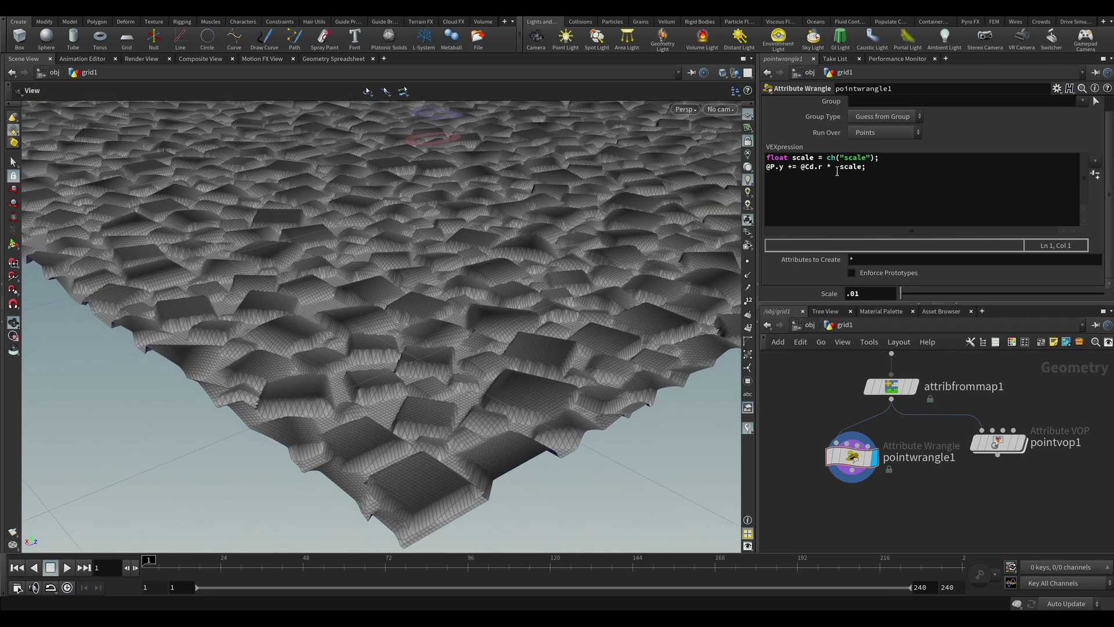
- Set the Scale of pointwrangle1 to -.01
{"action": "left_click", "coordinate": [848, 293]}
{"action": "type", "text": "-"}
{"action": "key", "text": "Return"}
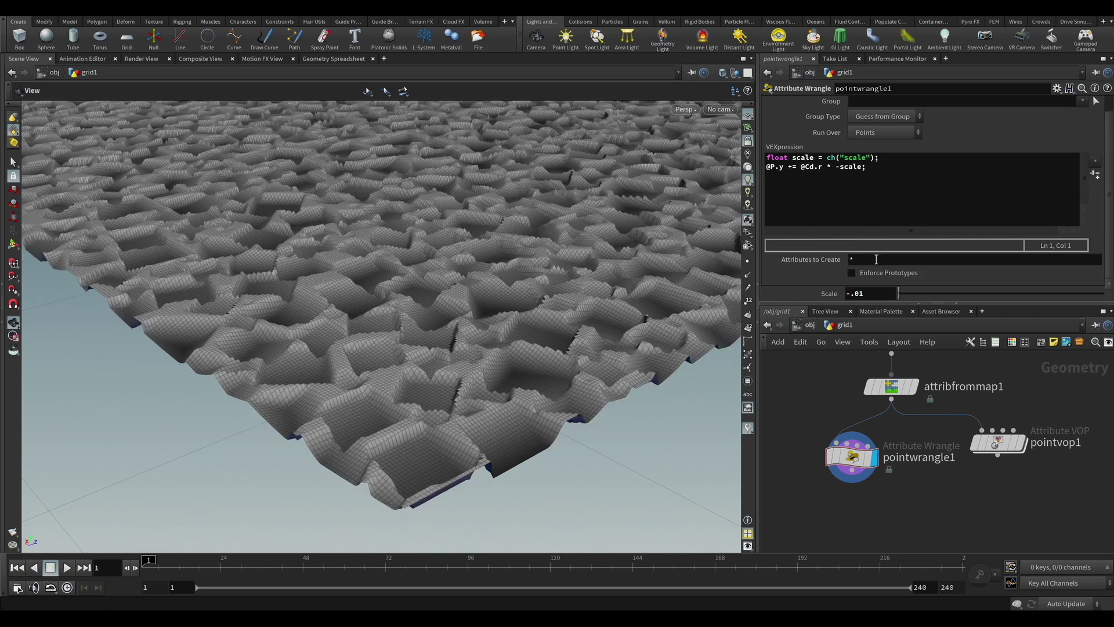
{"action": "left_click", "coordinate": [837, 167]}
{"action": "key", "text": "BackSpace"}
{"action": "key", "text": "Return"}
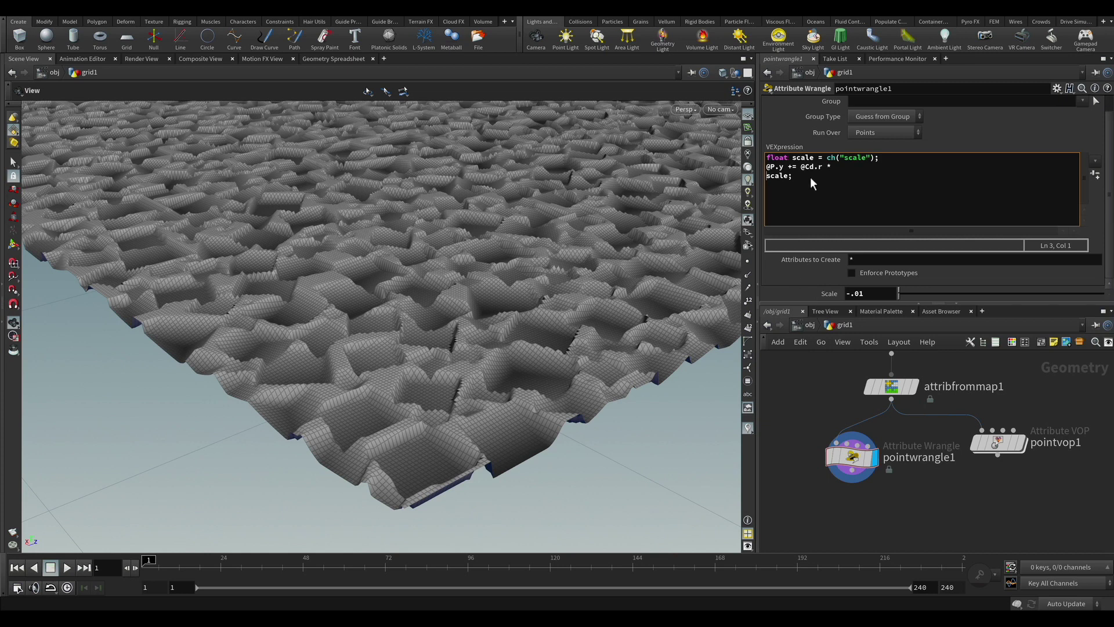
{"action": "key", "text": "ctrl+Return"}
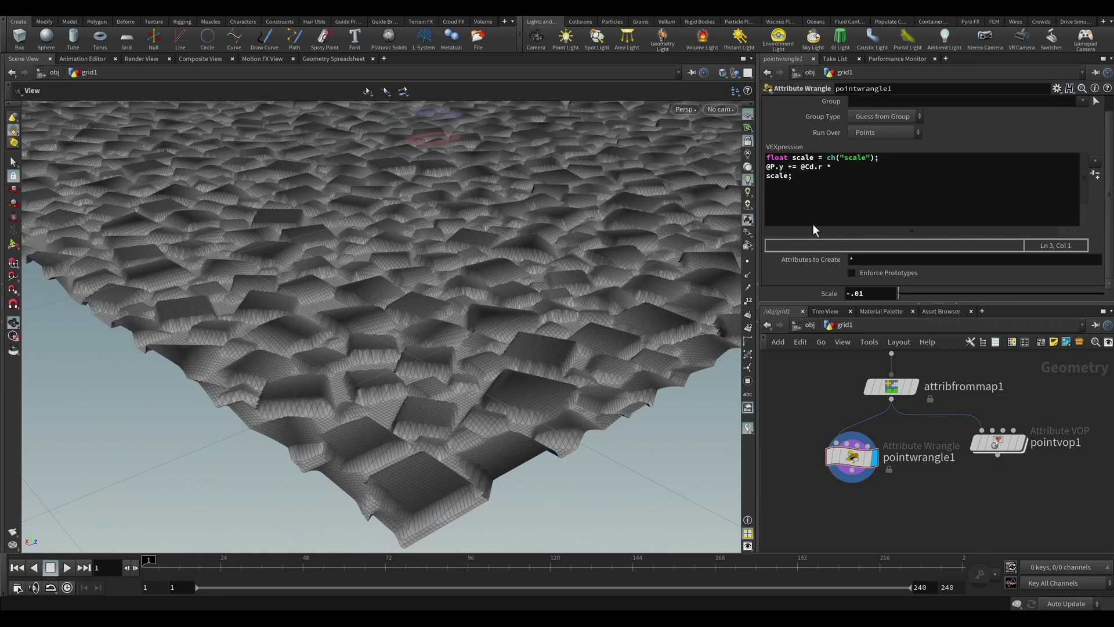
{"action": "left_click", "coordinate": [767, 177]}
{"action": "key", "text": "BackSpace"}
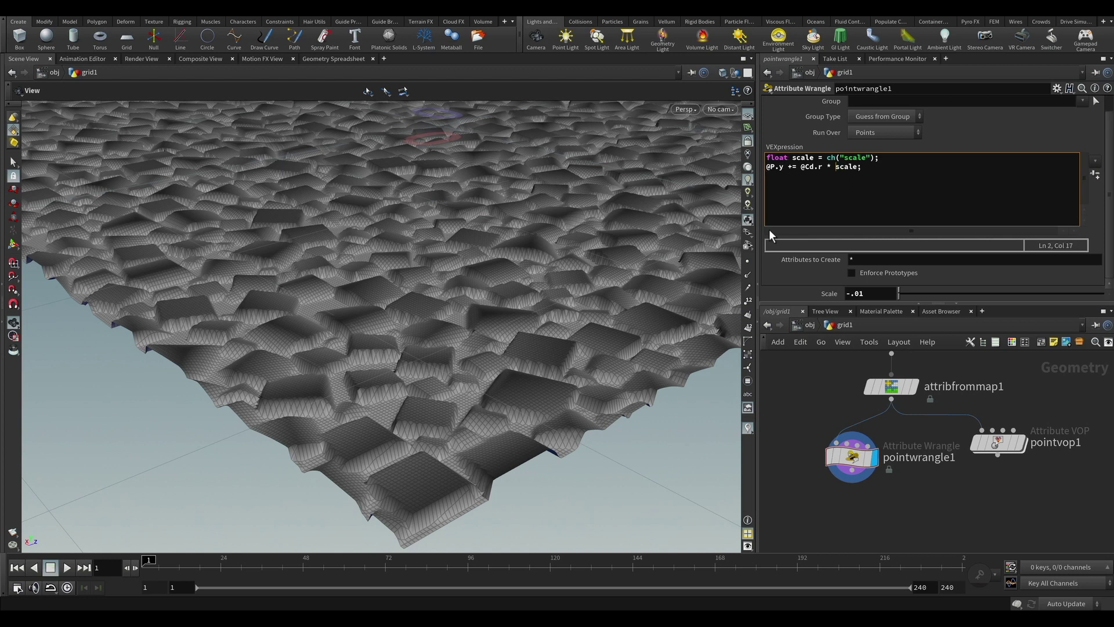
{"action": "key", "text": "ctrl+Return"}
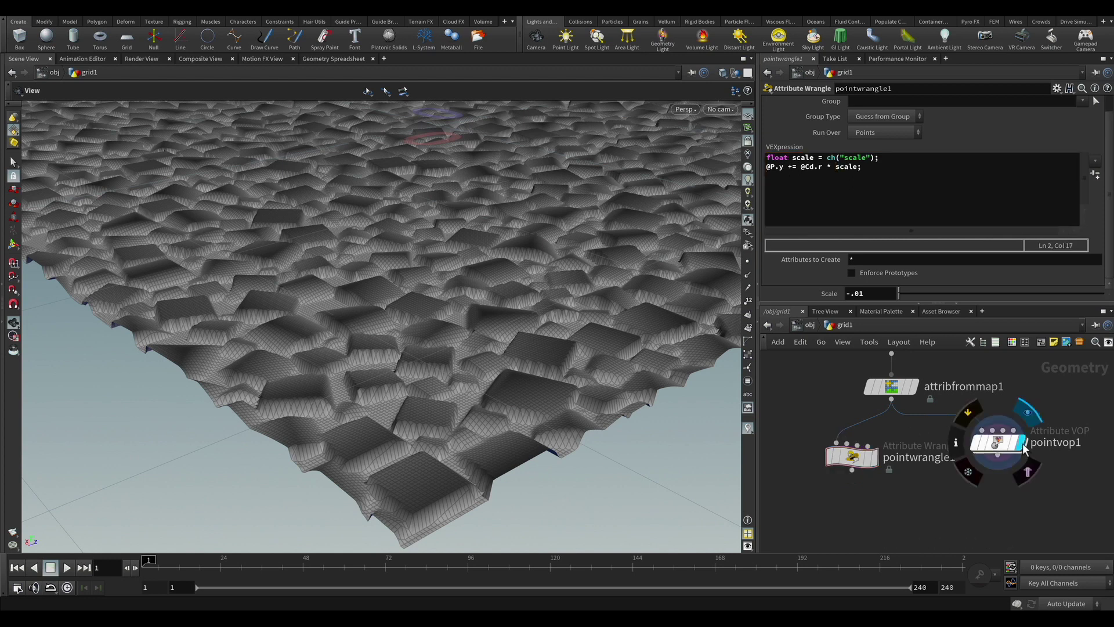
- Compare the displayed results of pointvop1 and pointwrangle1, return the display to pointwrangle1 and inspect the displaced grid from above
{"action": "mouse_move", "coordinate": [878, 460]}
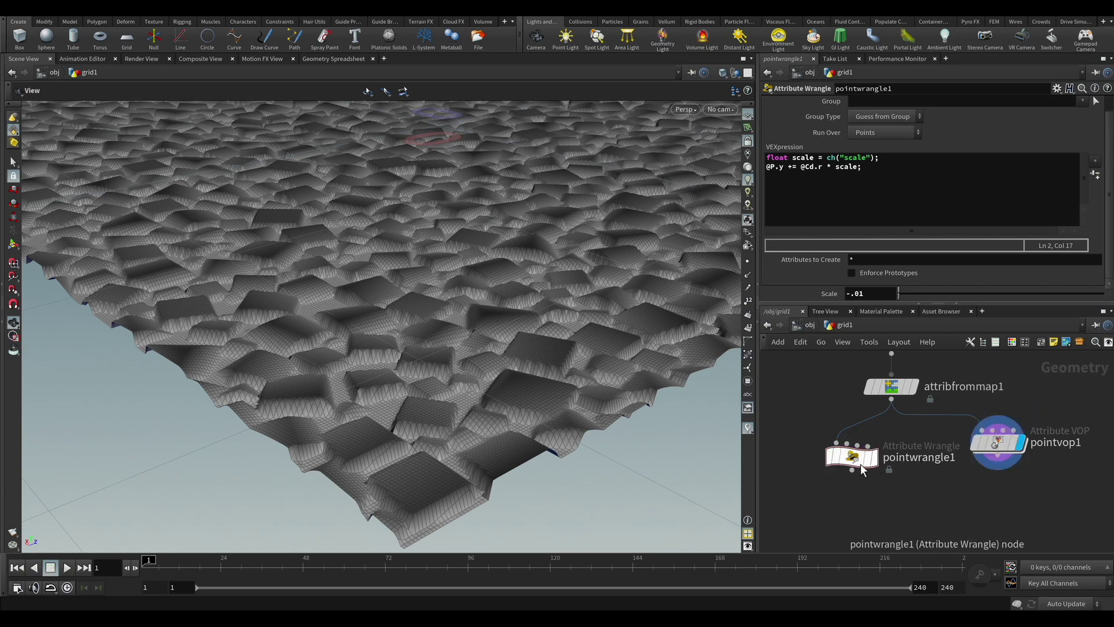
{"action": "left_click", "coordinate": [875, 458]}
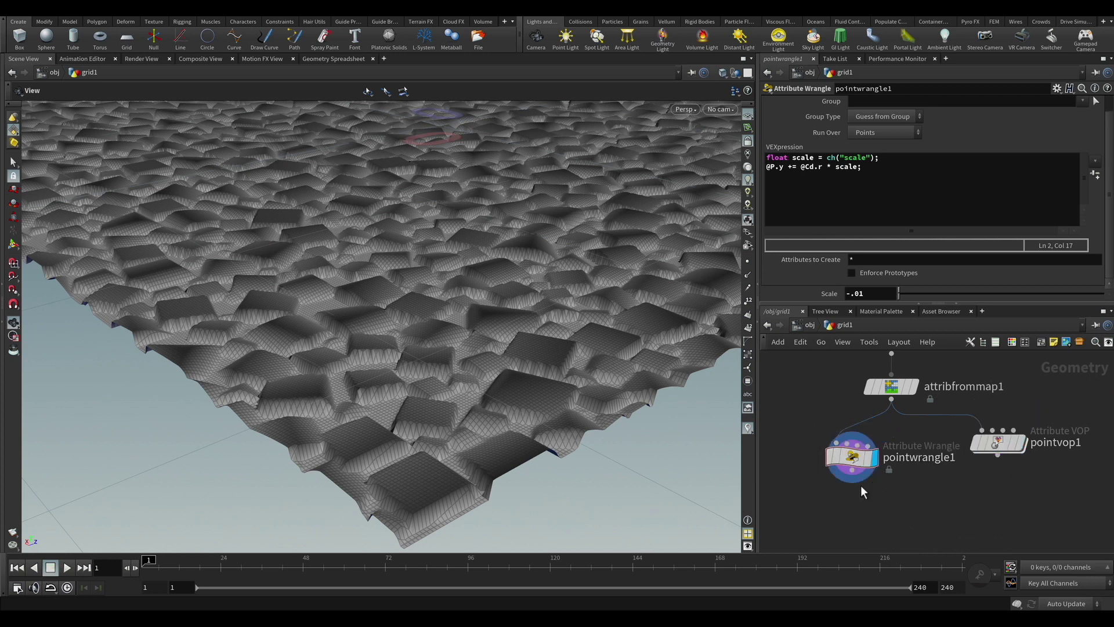
{"action": "right_click_drag", "start_coordinate": [604, 294], "coordinate": [504, 293]}
{"action": "left_click_drag", "start_coordinate": [504, 293], "coordinate": [490, 412]}
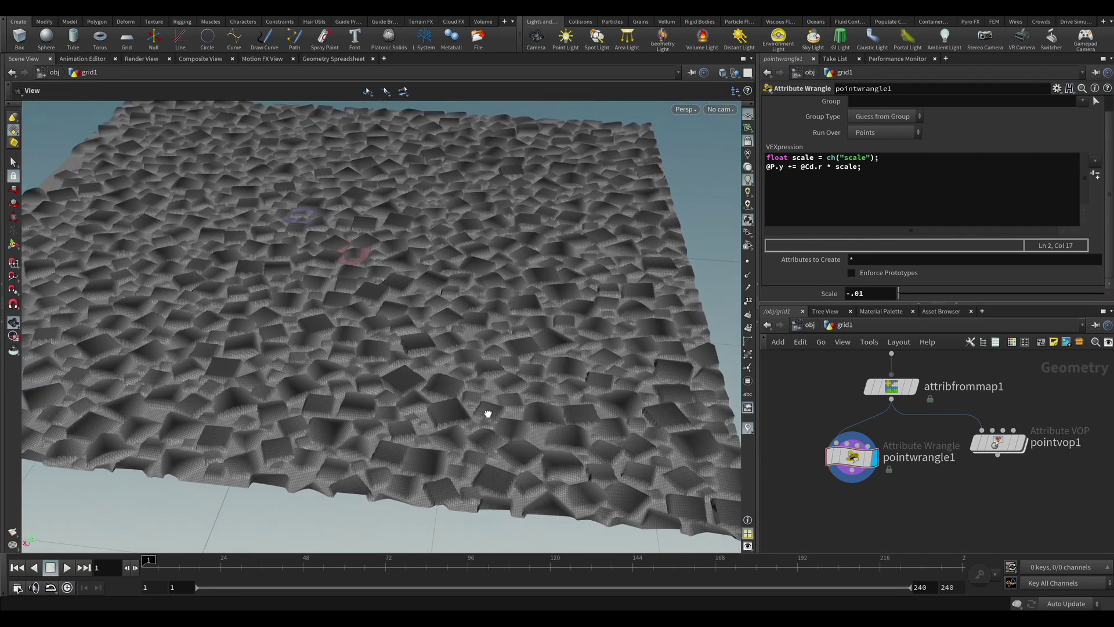
{"action": "middle_click_drag", "start_coordinate": [497, 391], "coordinate": [506, 407]}
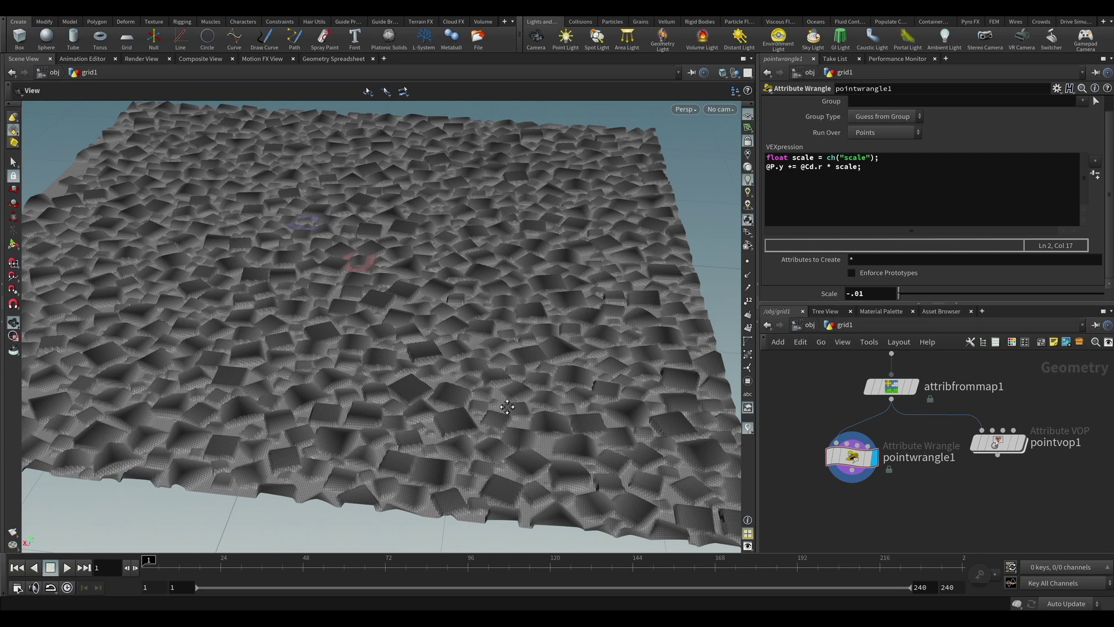